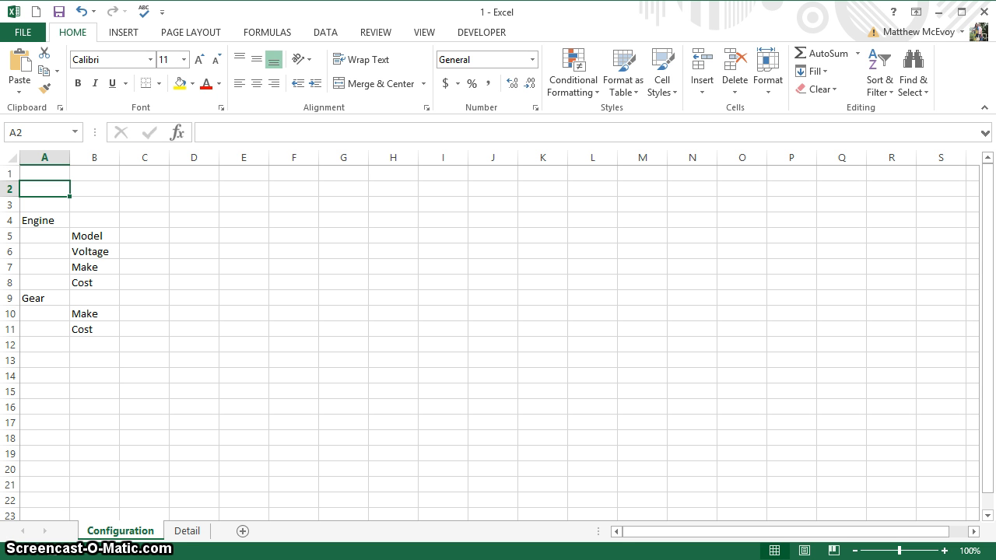
Add a new worksheet, rename it done, and place it after the Detail sheet.
left_click(243, 531)
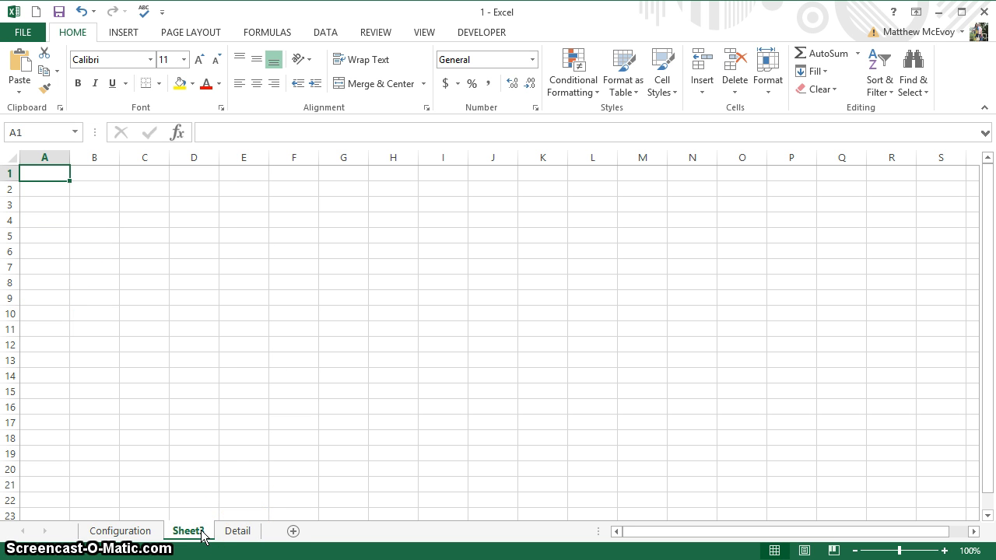
right_click(202, 536)
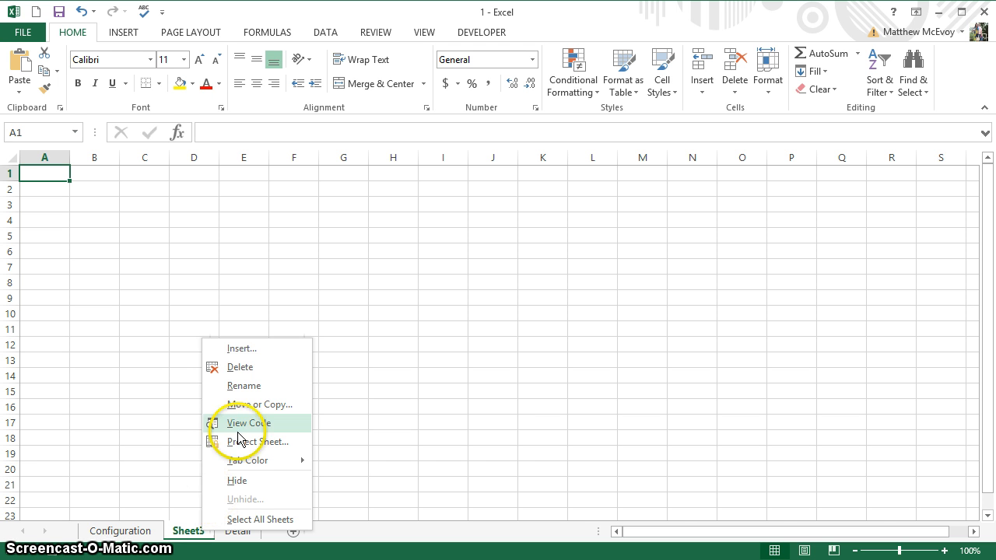
left_click(250, 386)
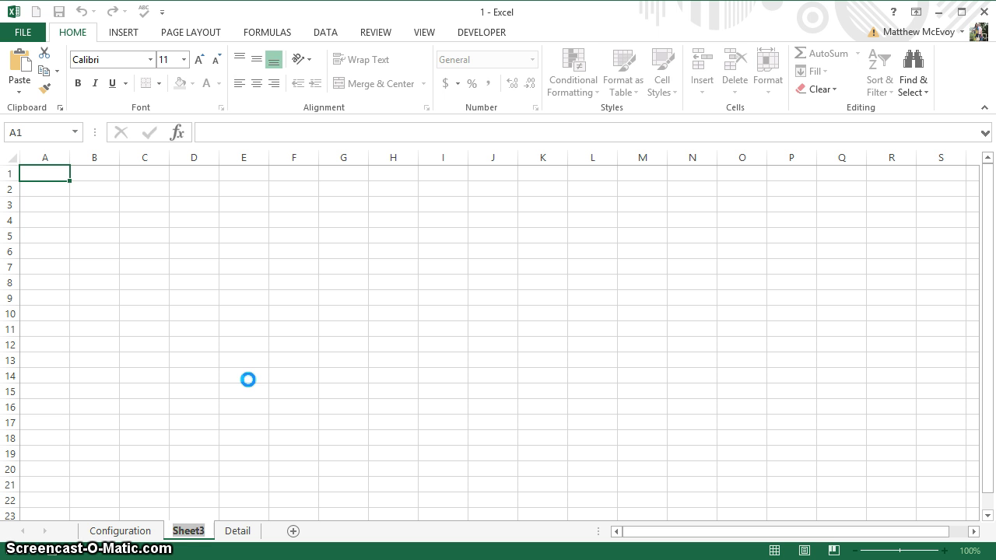
type("done")
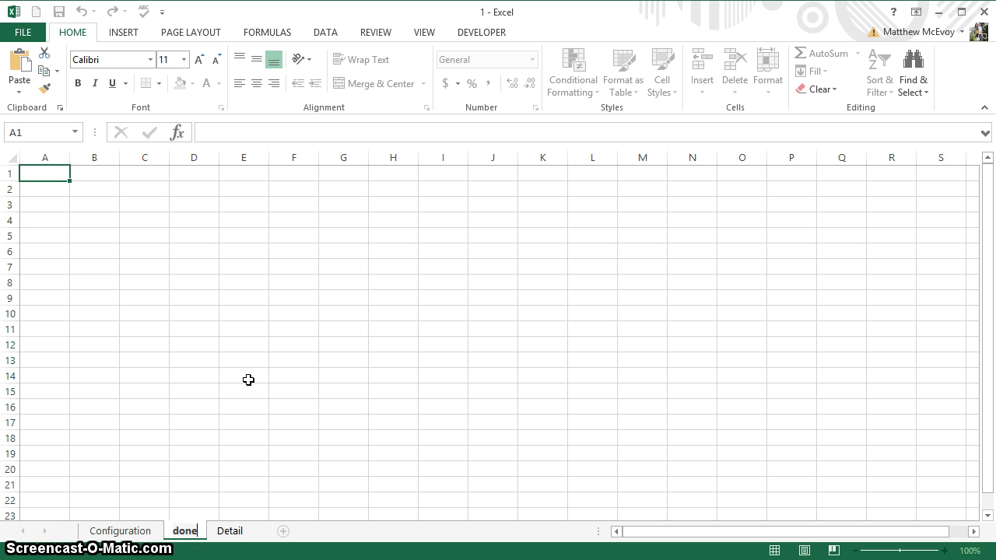
key("Return")
left_click_drag(179, 531, 264, 537)
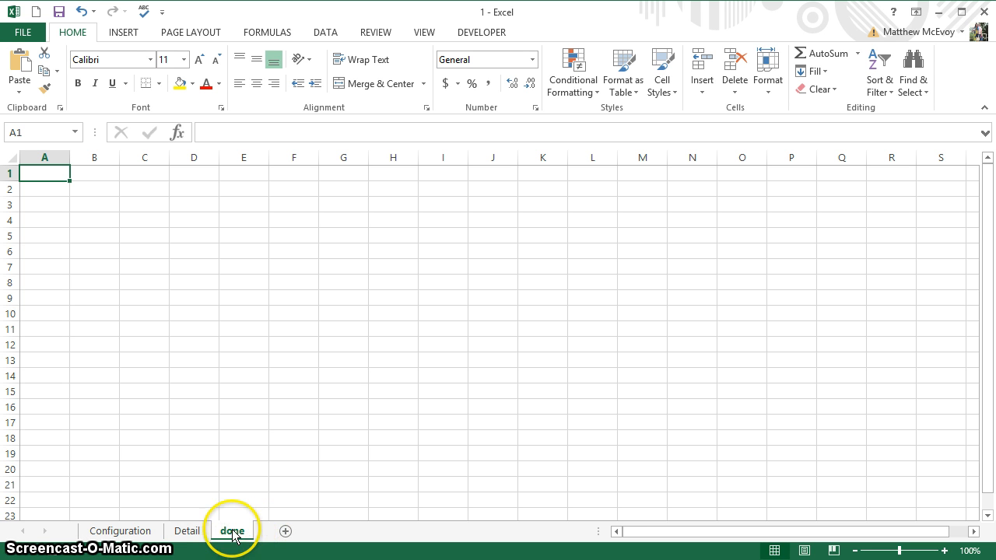
Delete the done worksheet and return to the Configuration sheet.
right_click(233, 533)
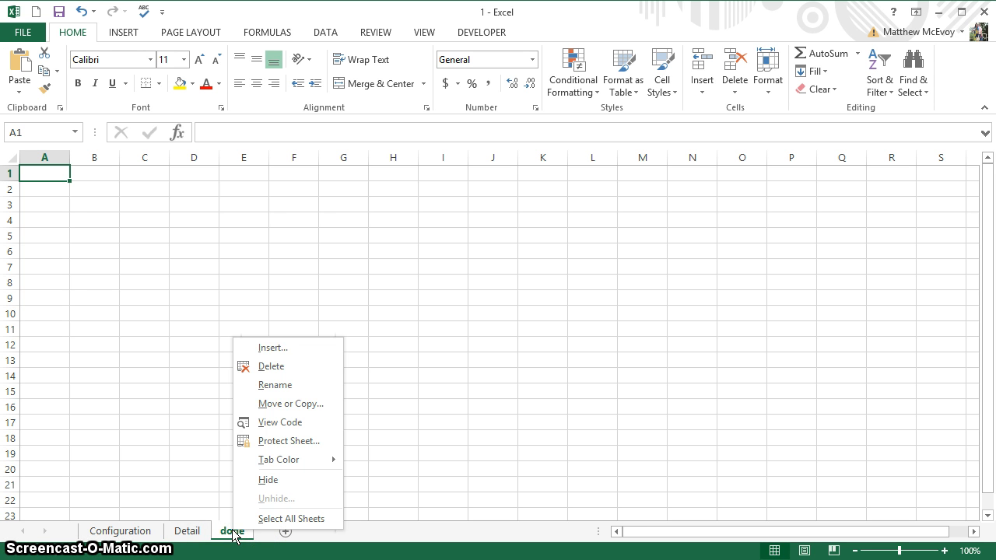
left_click(280, 367)
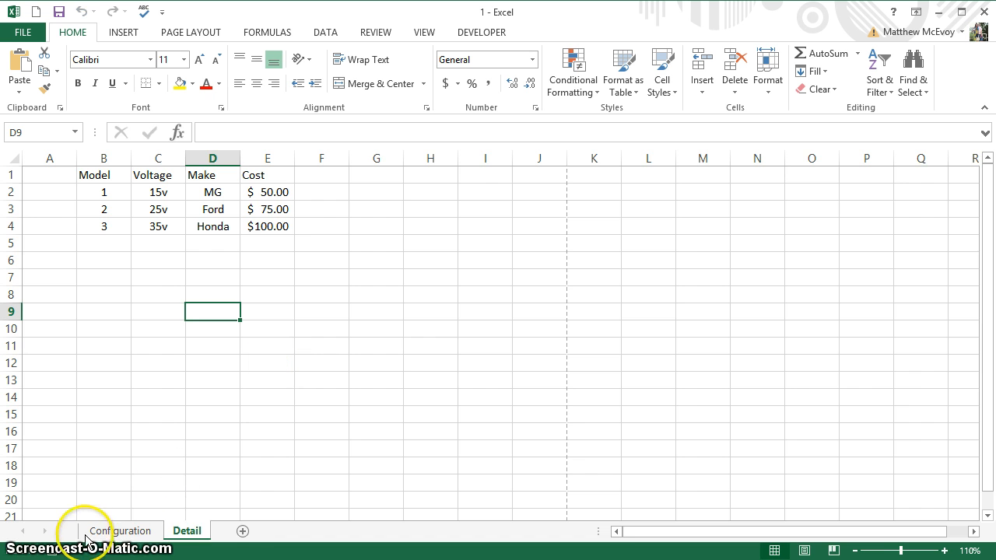
left_click(115, 533)
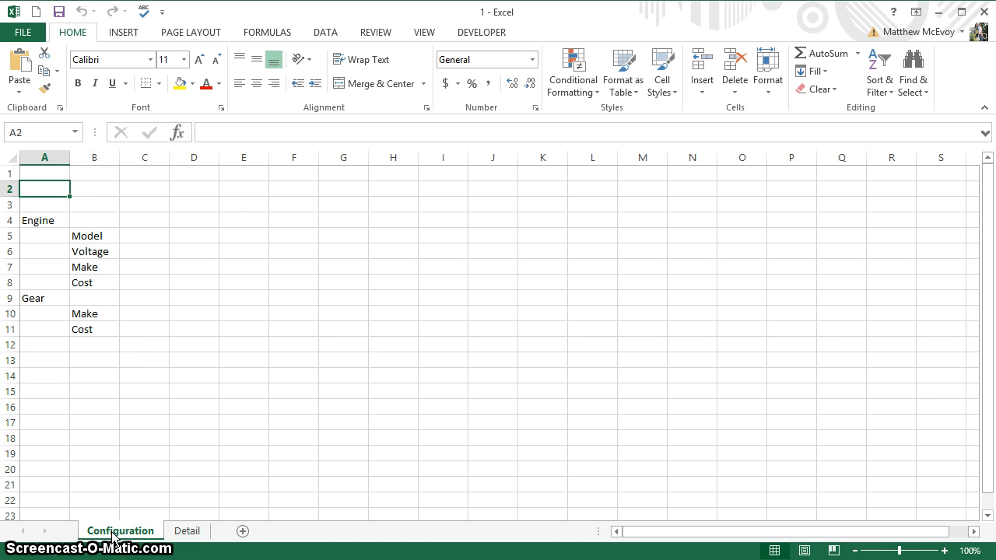
Define the workbook-scoped name Model for the model numbers in cells B2:B4 of the Detail sheet.
key("ctrl+Page_Down")
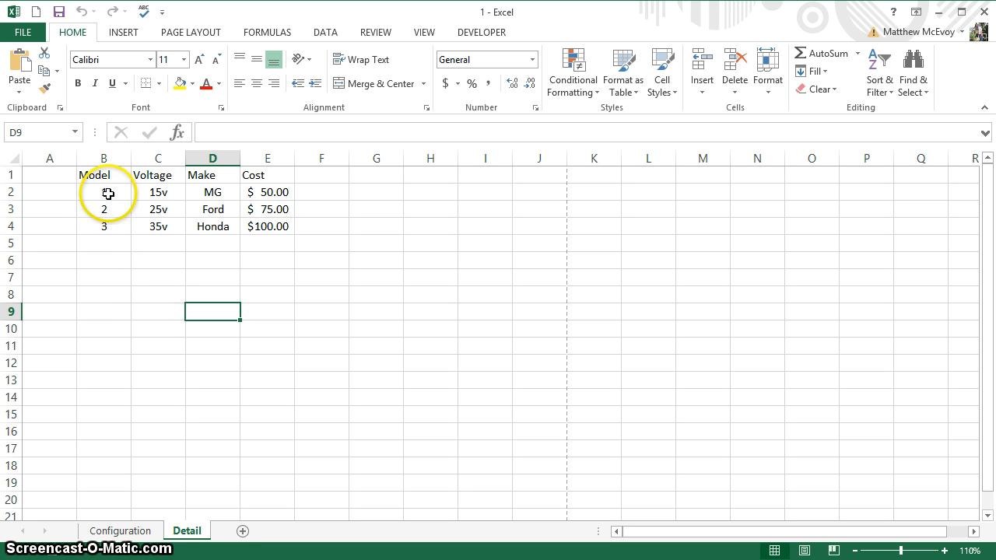
left_click_drag(108, 193, 106, 234)
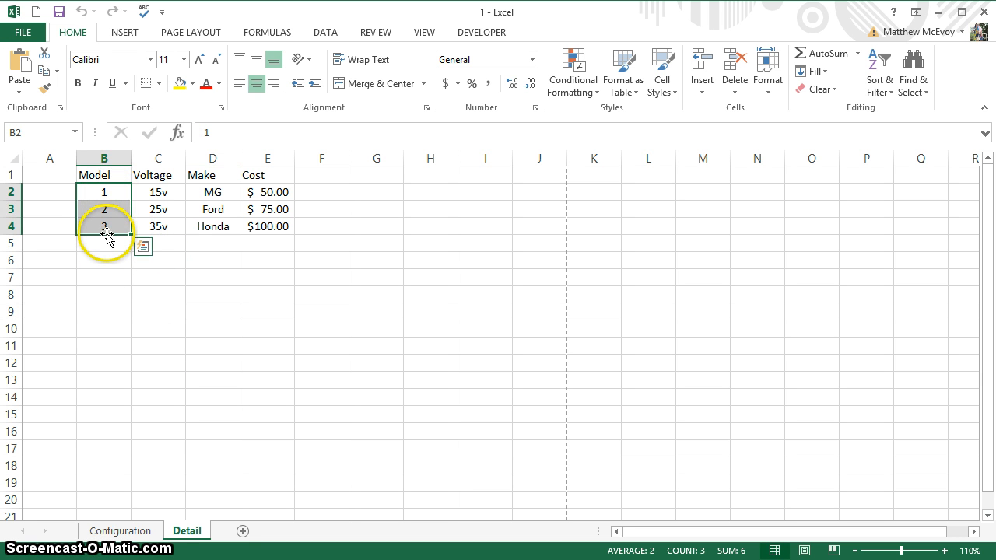
right_click(103, 204)
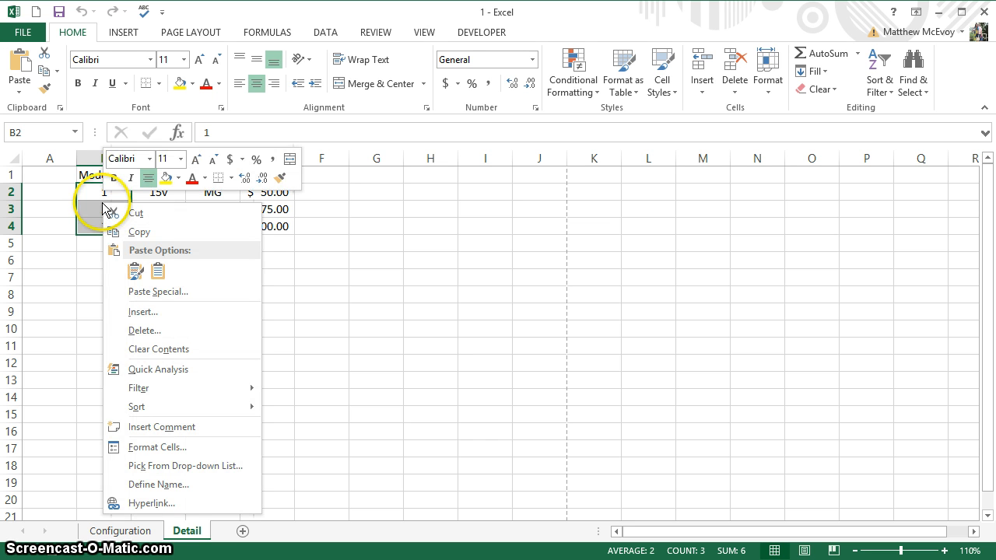
left_click(158, 484)
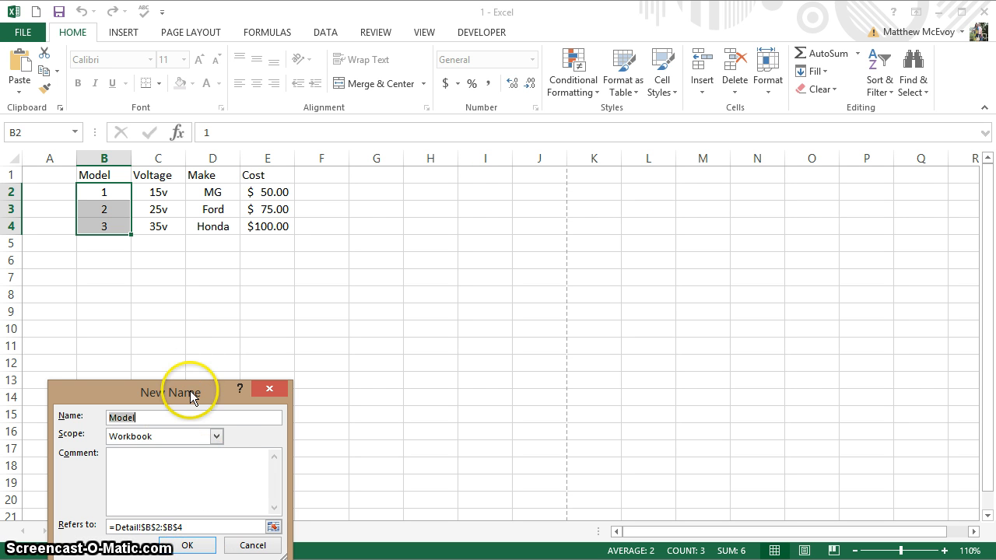
left_click_drag(188, 391, 260, 285)
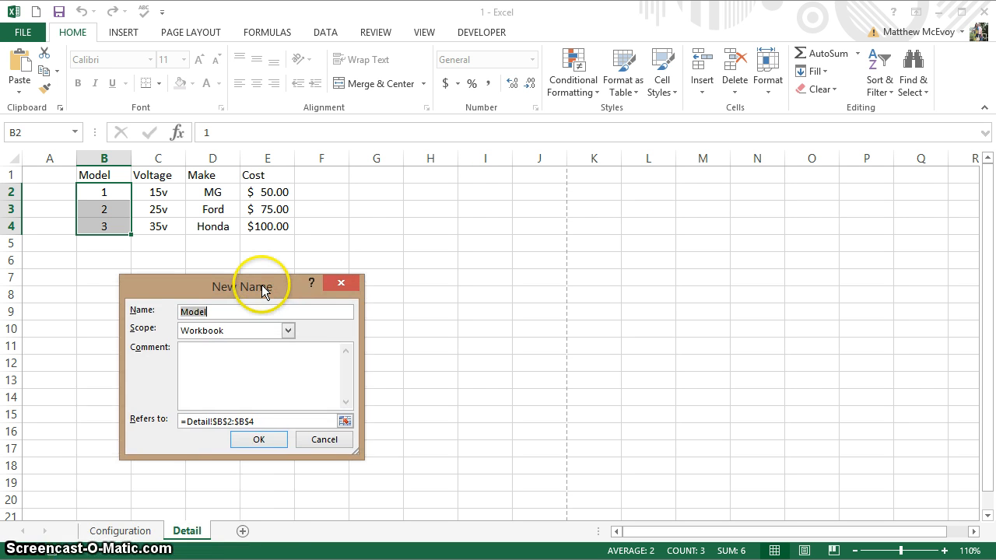
left_click(258, 441)
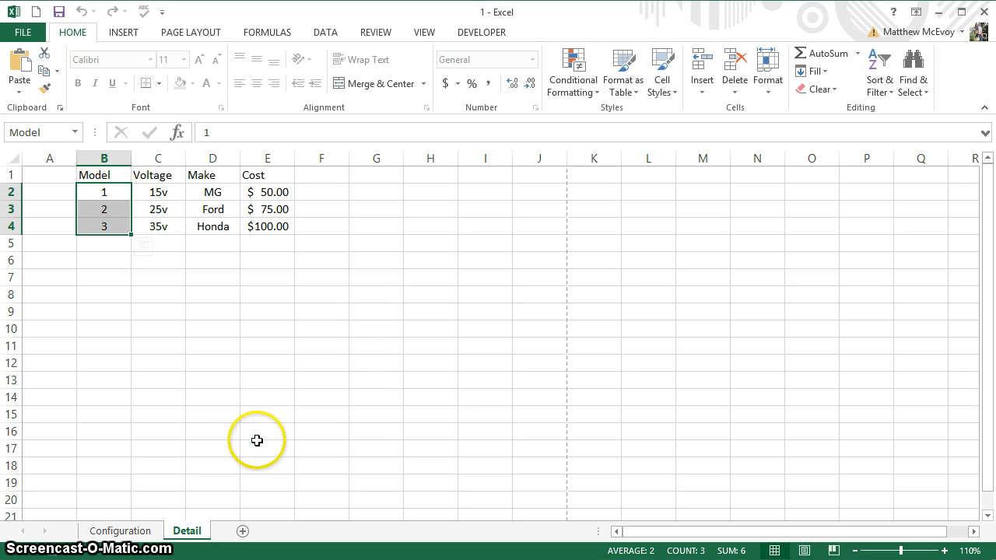
Give the engine Model cell C5 on the Configuration sheet a list data validation with source =Model, and check its drop-down choices.
left_click(129, 530)
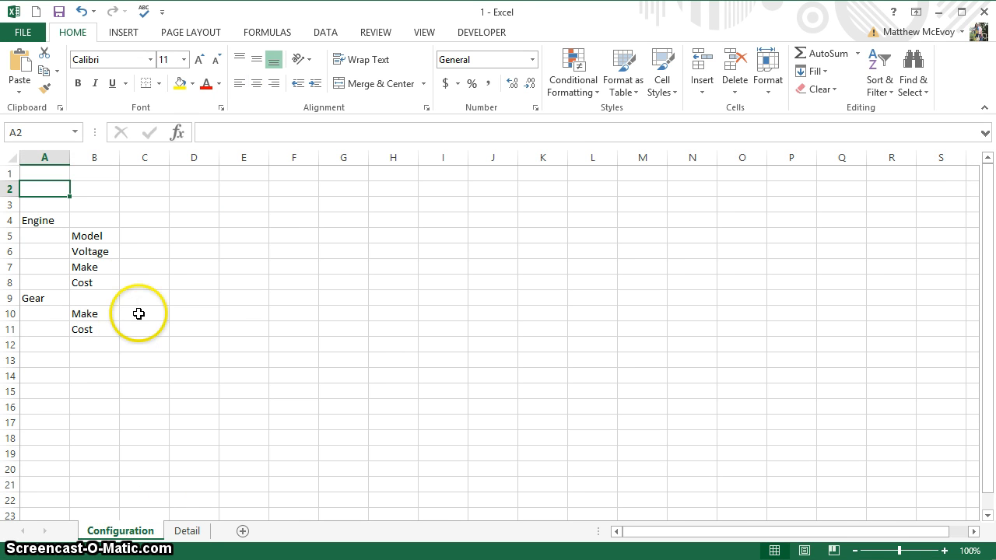
left_click(143, 237)
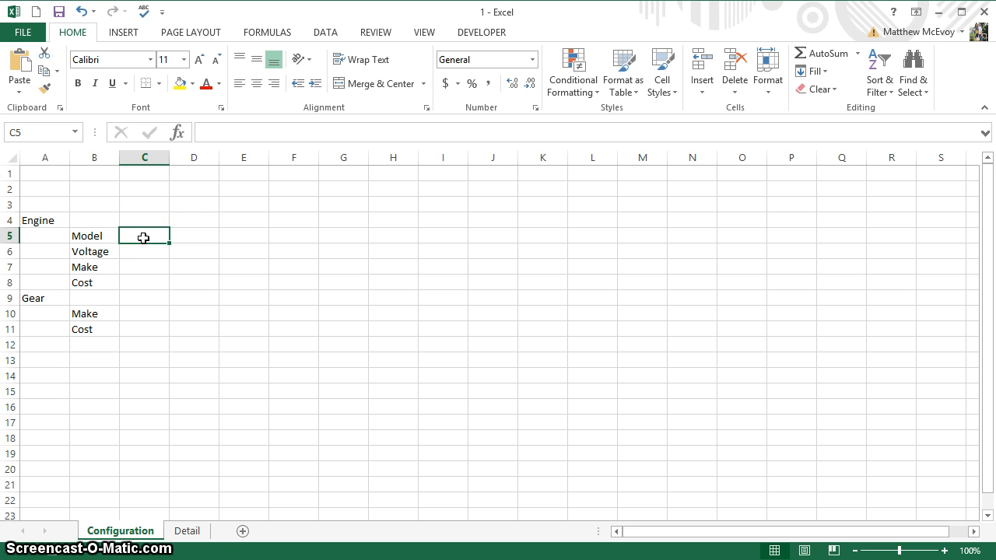
left_click(325, 35)
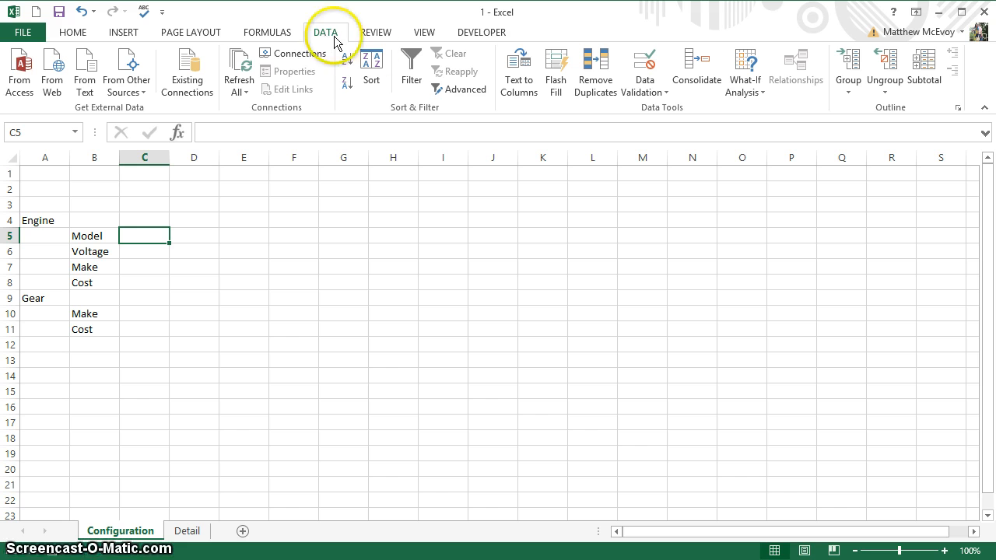
left_click(643, 90)
left_click(650, 111)
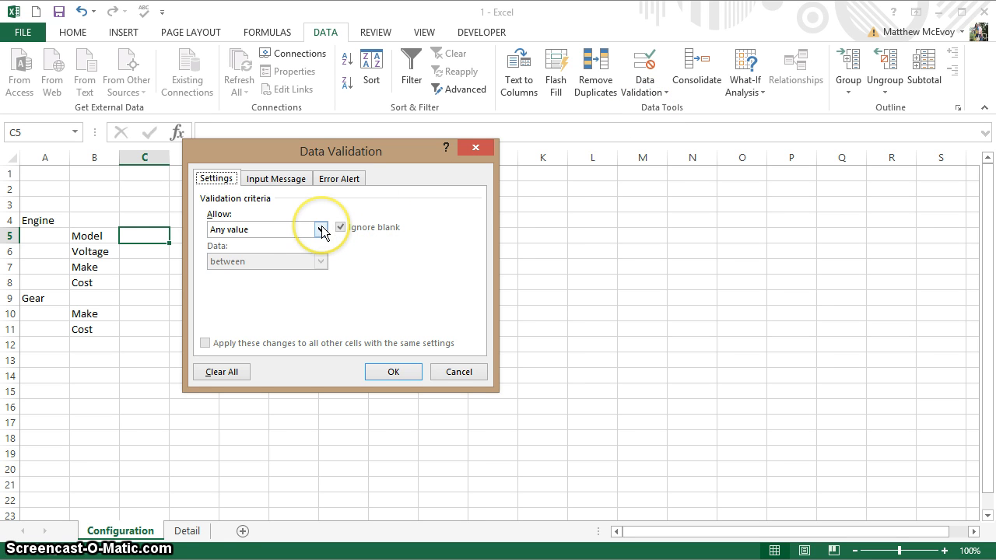
left_click(321, 229)
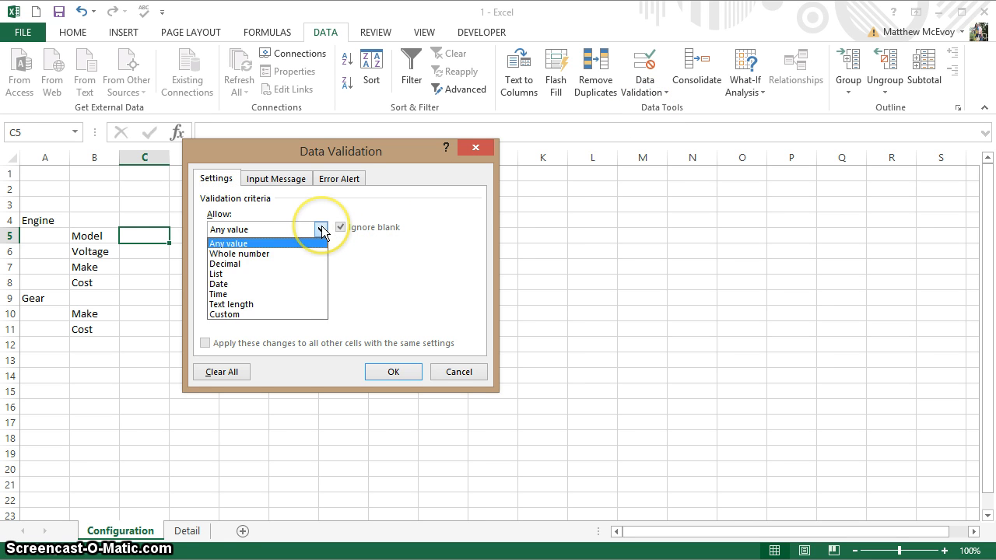
left_click(300, 275)
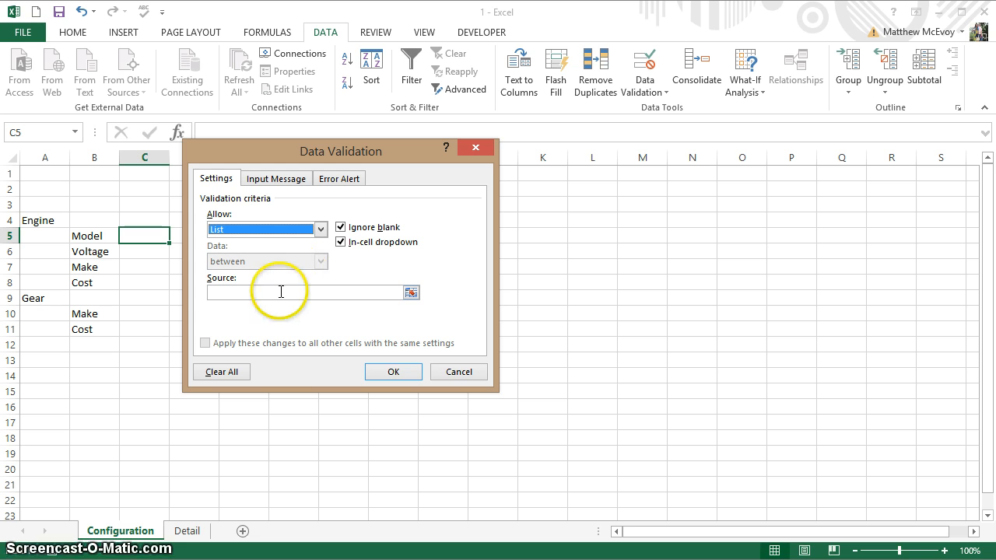
left_click(281, 292)
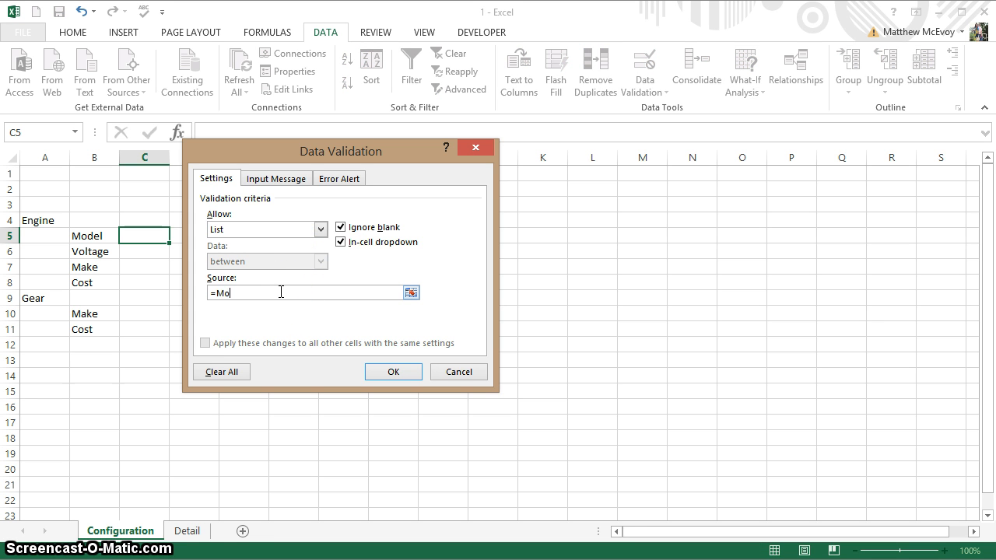
type("=Model")
left_click(392, 374)
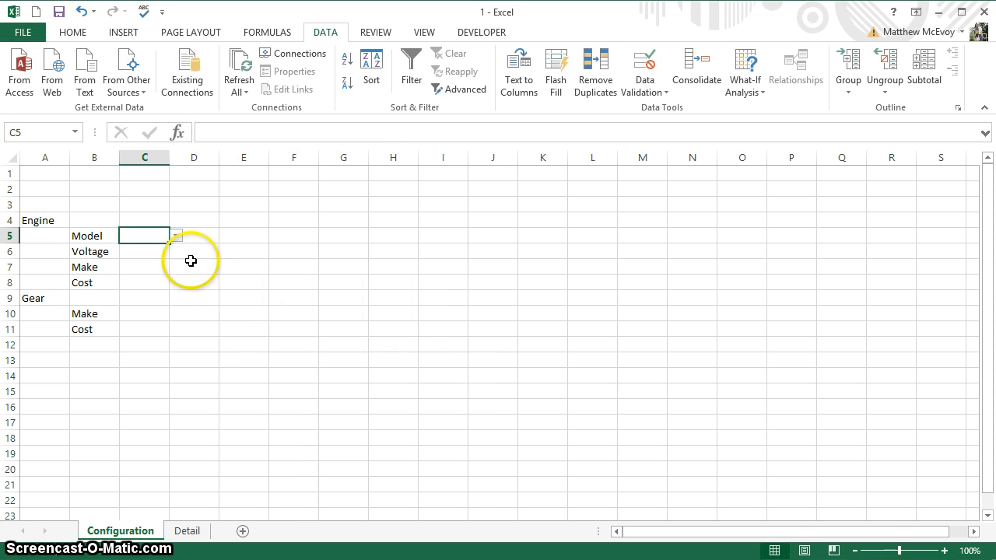
left_click(177, 236)
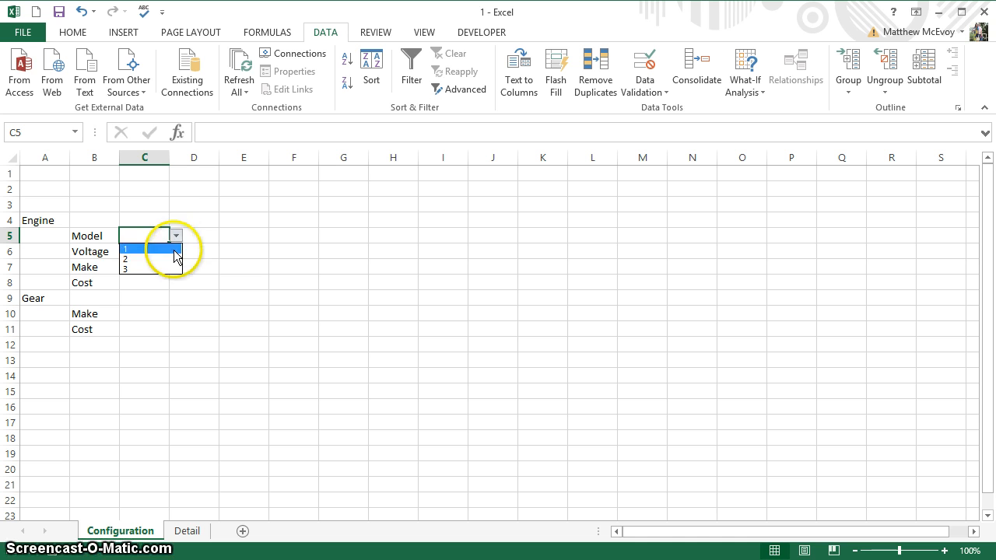
key("Escape")
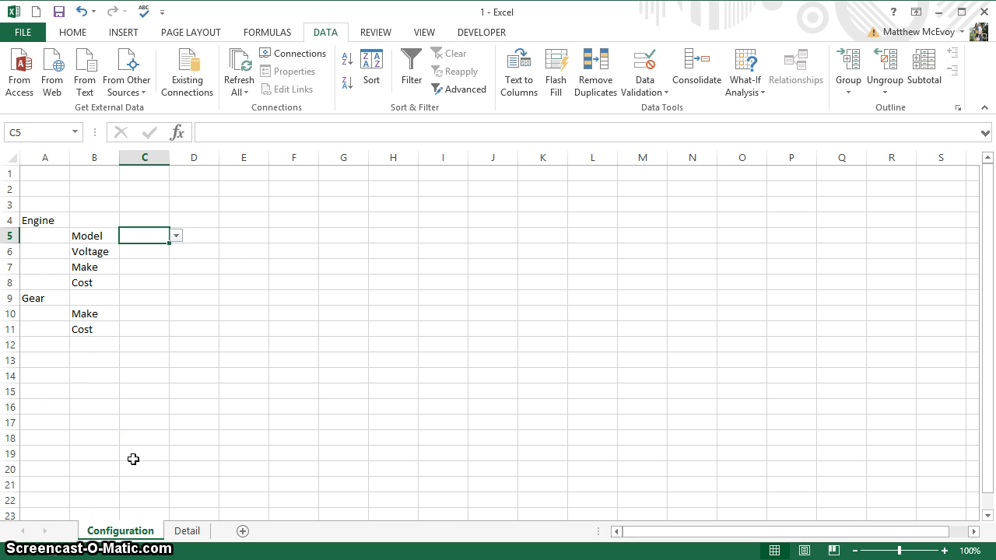
Add model 4 in cell B5 of the Detail sheet, below the existing models.
key("ctrl+Page_Down")
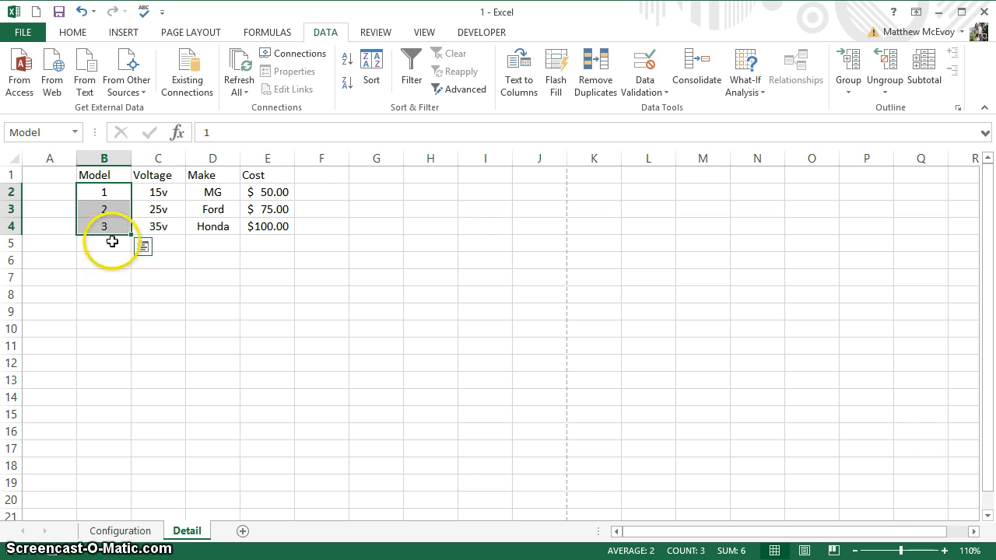
left_click(112, 241)
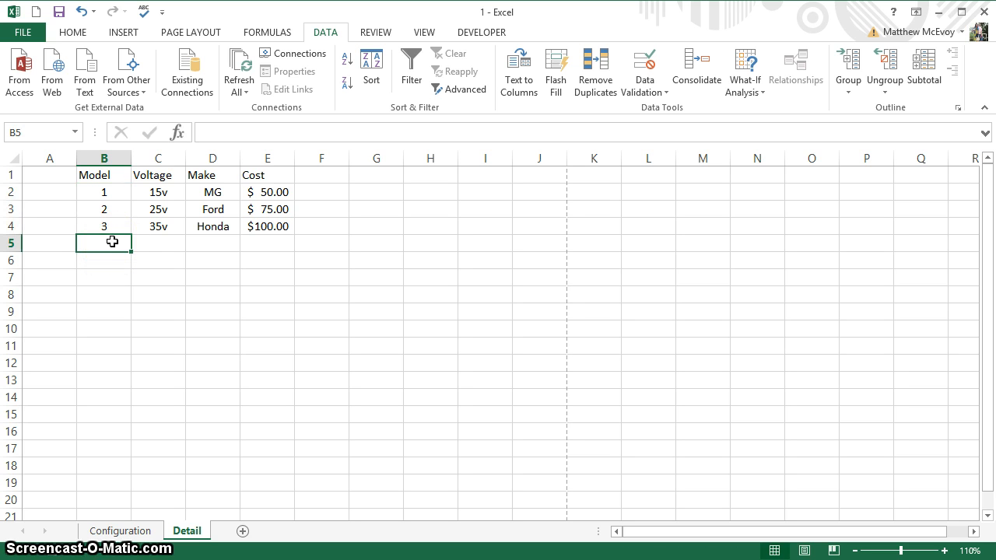
type("4")
key("Return")
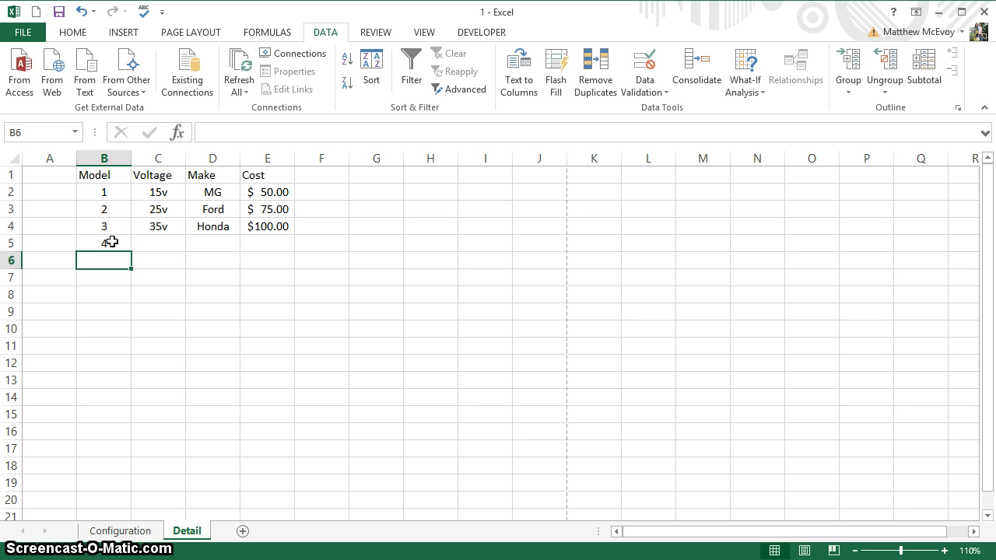
Extend the named range Model to refer to cells B2:B5 of the Detail sheet.
left_click(265, 35)
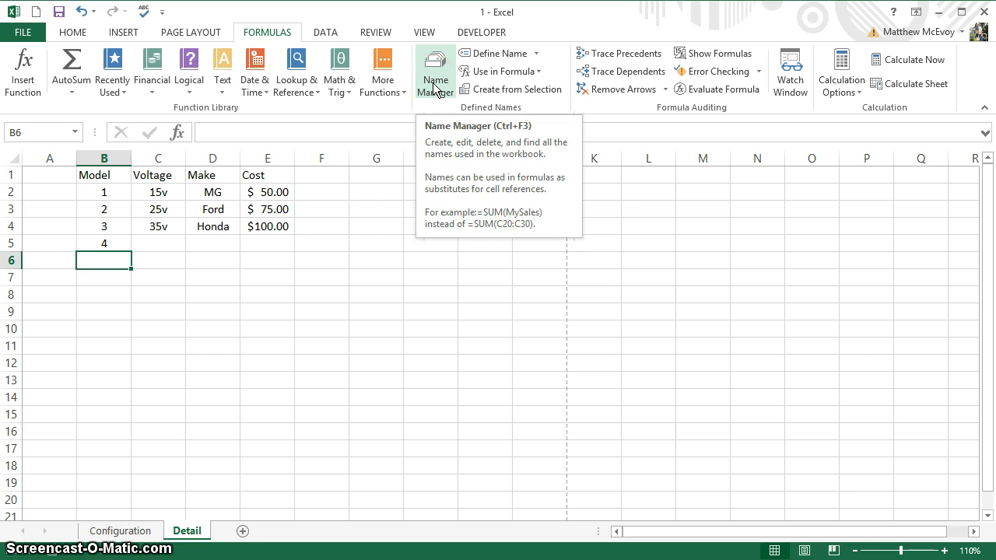
left_click(433, 84)
left_click(186, 174)
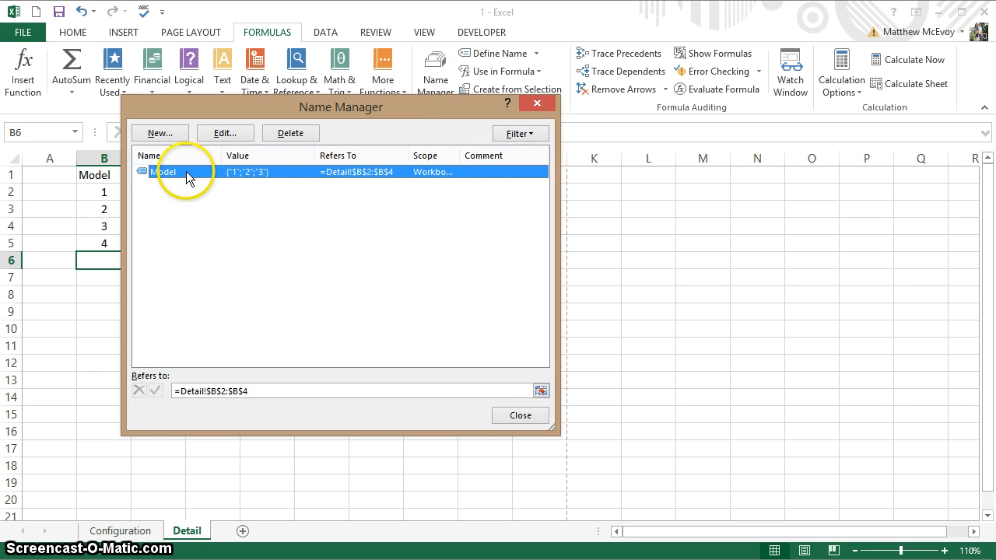
left_click(225, 133)
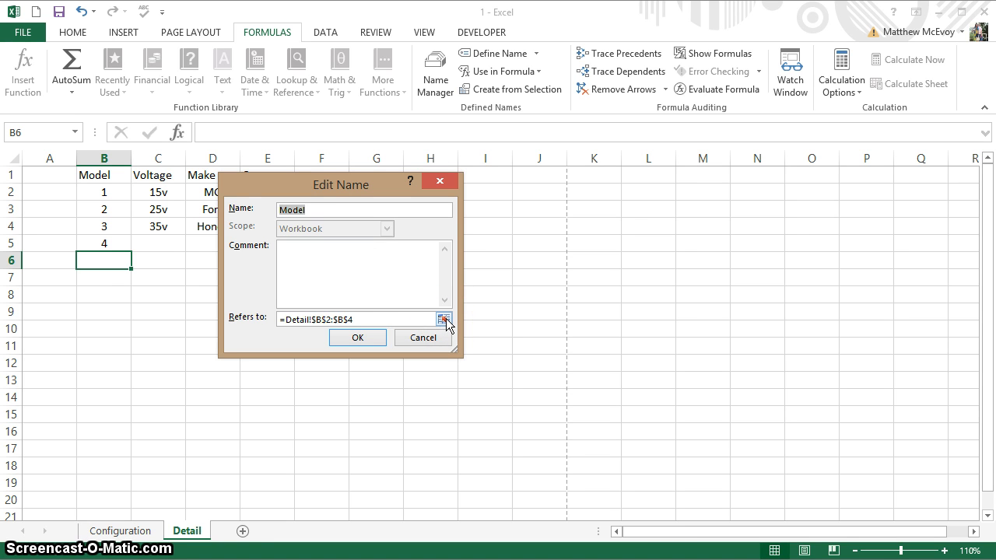
left_click(443, 318)
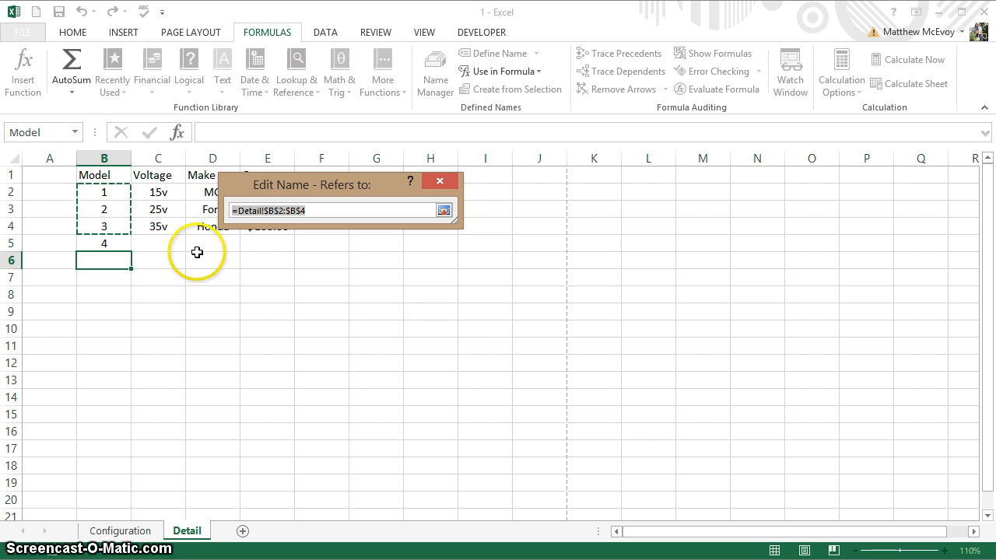
left_click_drag(110, 200, 100, 251)
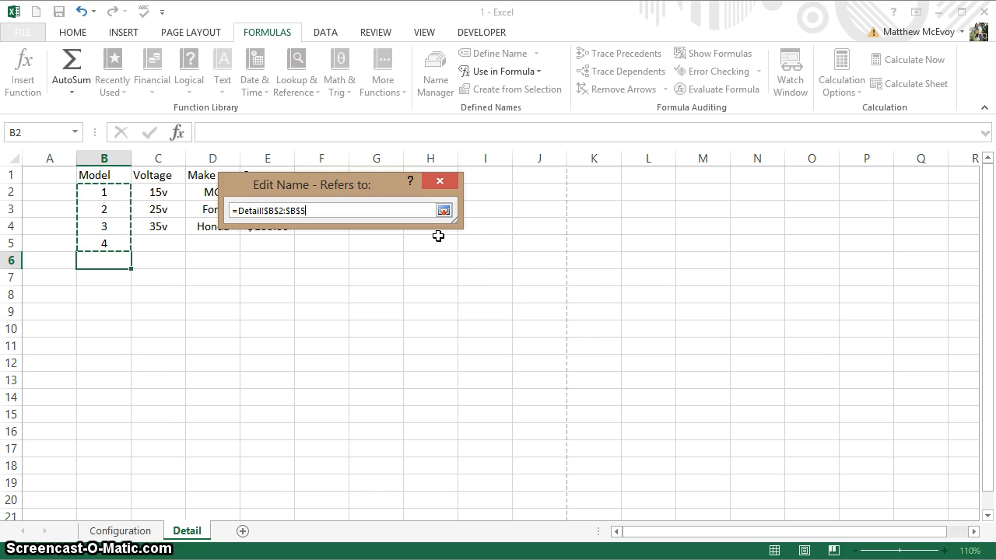
key("Return")
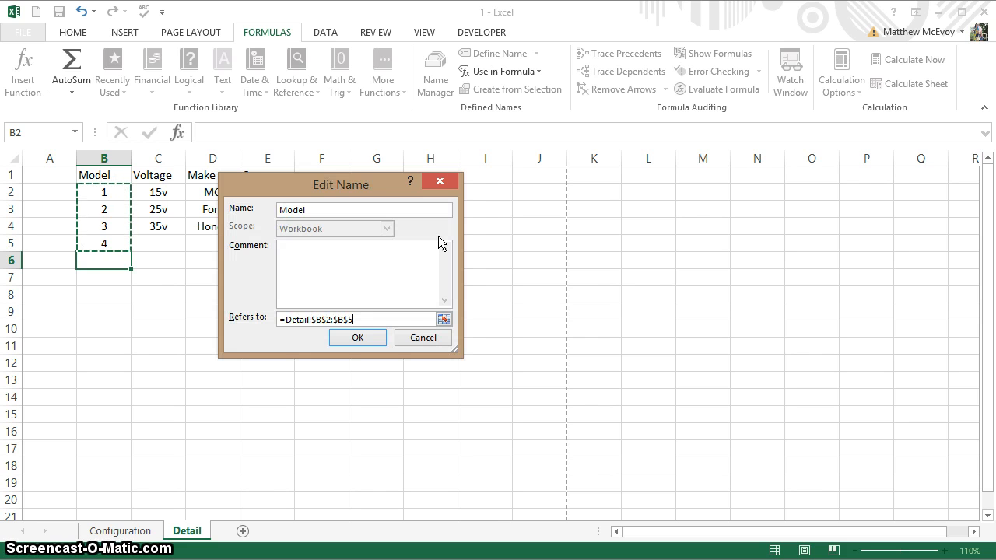
left_click(356, 339)
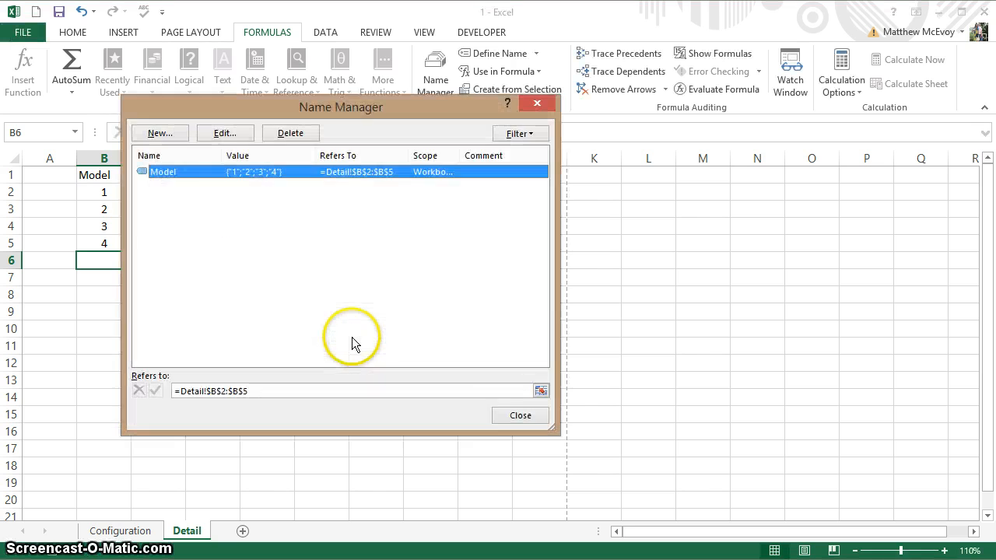
left_click(520, 415)
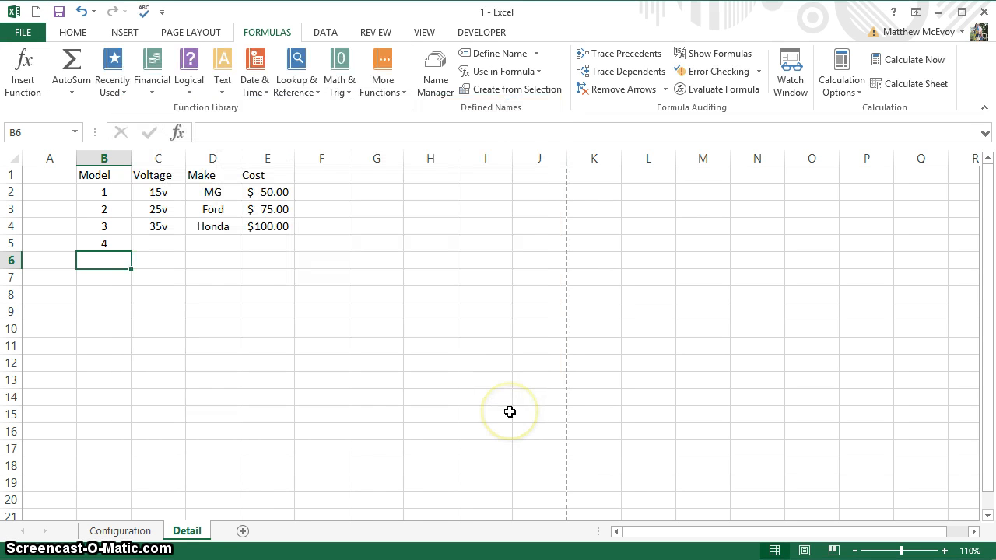
Check the drop-down choices of the engine Model cell C5 on the Configuration sheet.
key("ctrl+Page_Up")
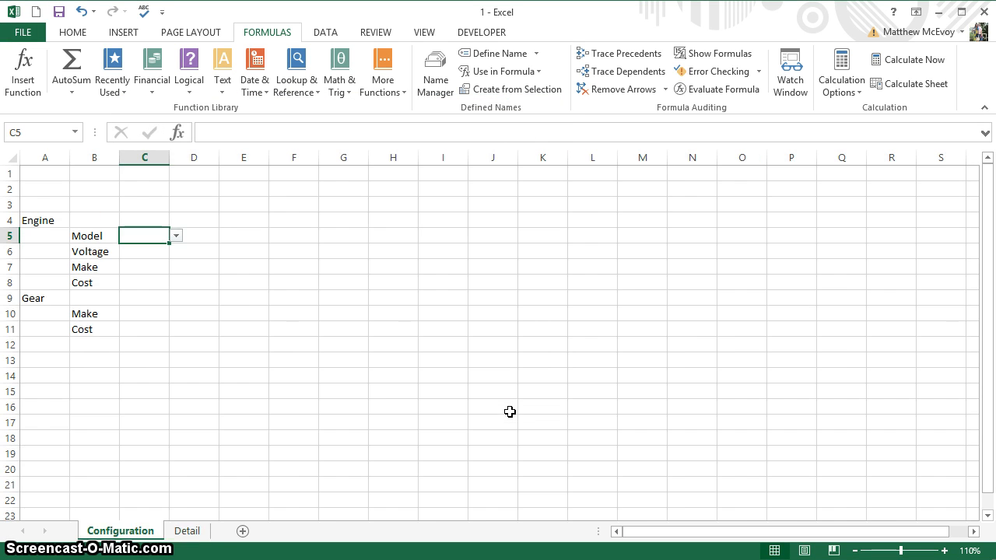
left_click(177, 237)
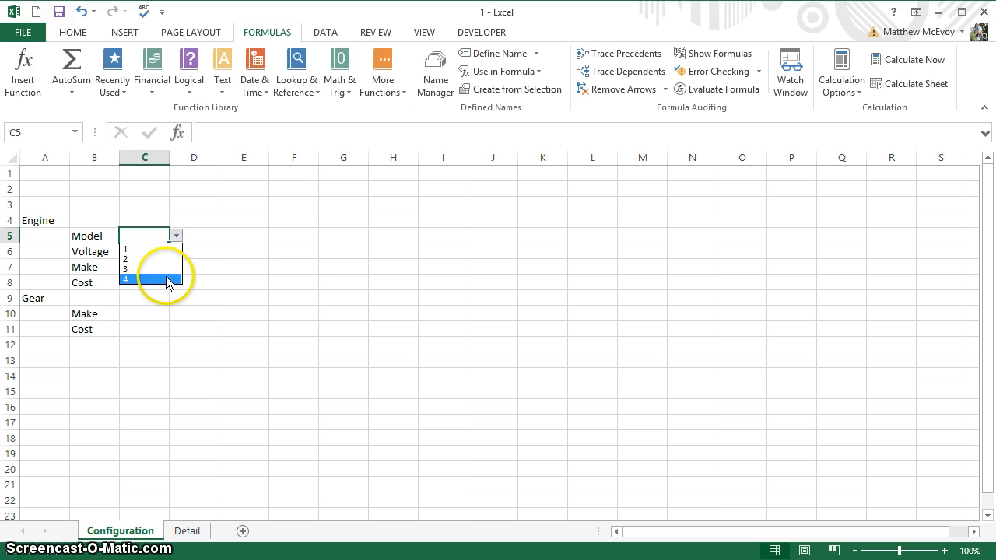
left_click(215, 245)
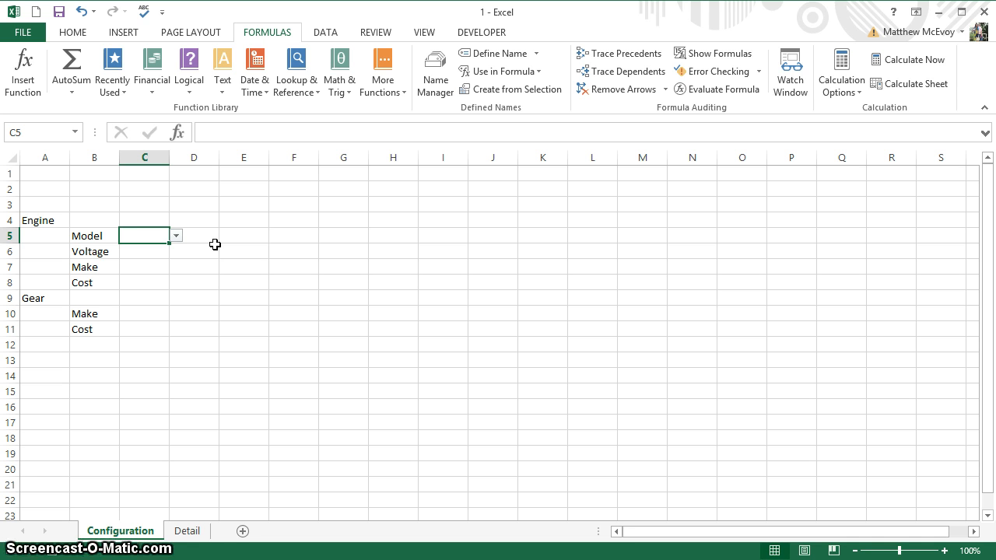
Start an IF formula in the engine Voltage cell C6 that tests whether C5 equals Detail!B2.
left_click(144, 252)
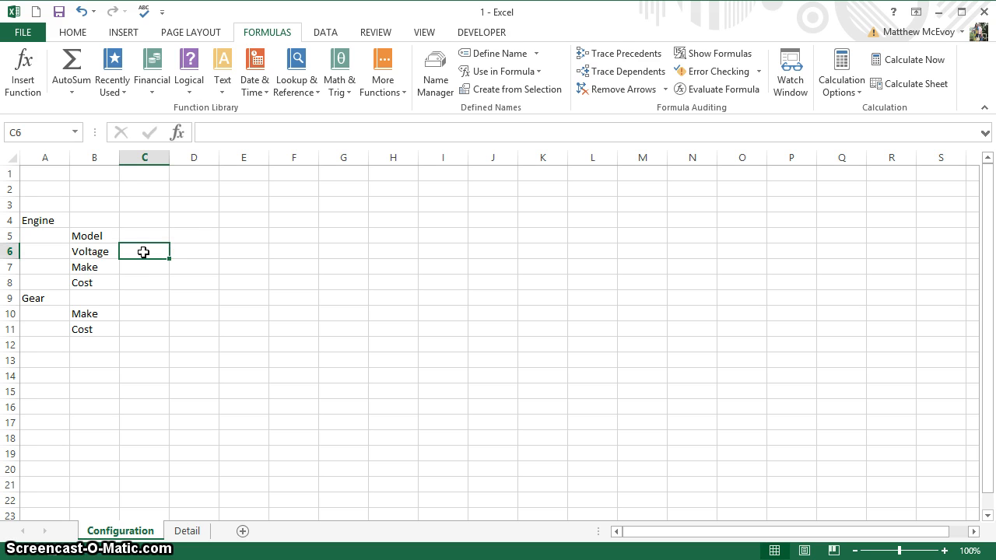
left_click(140, 269)
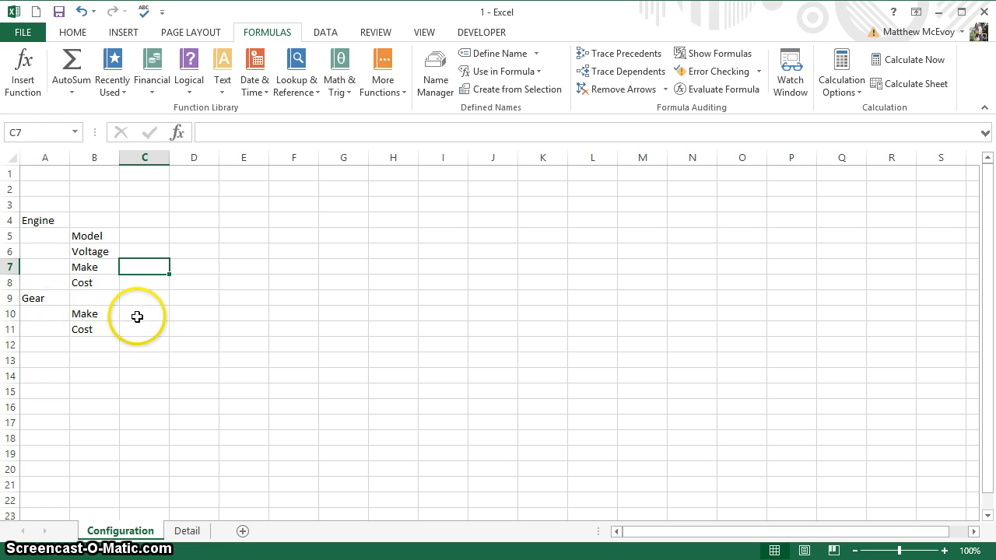
left_click(141, 250)
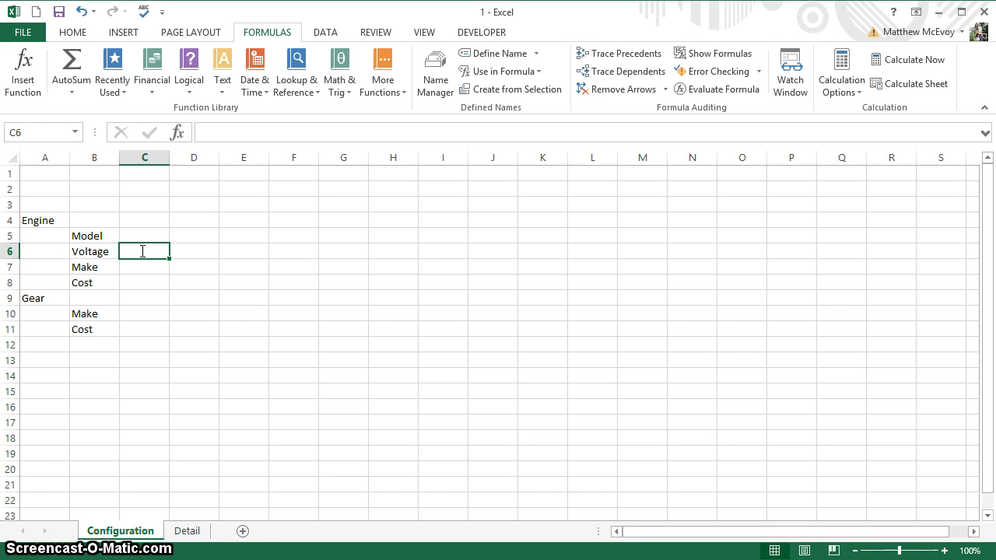
type("=")
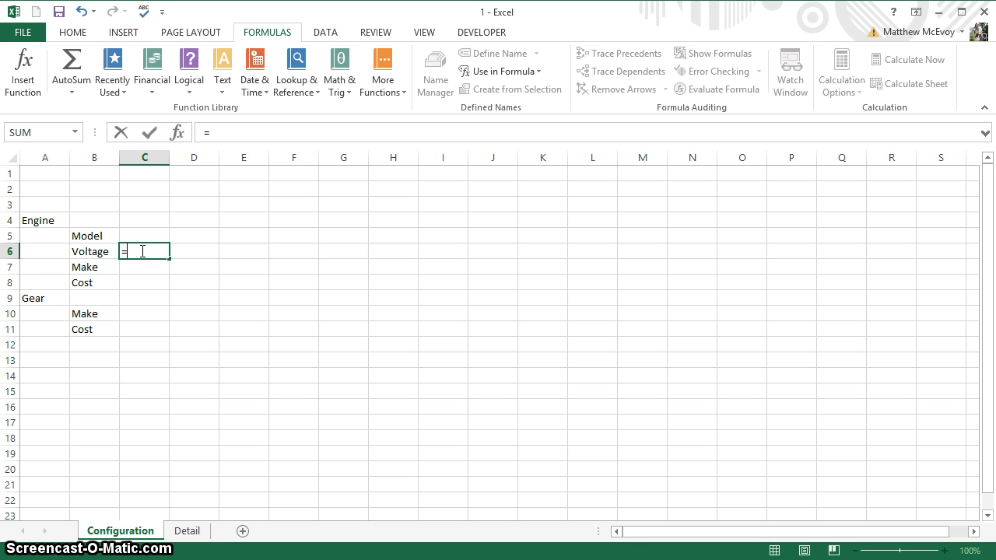
type("if")
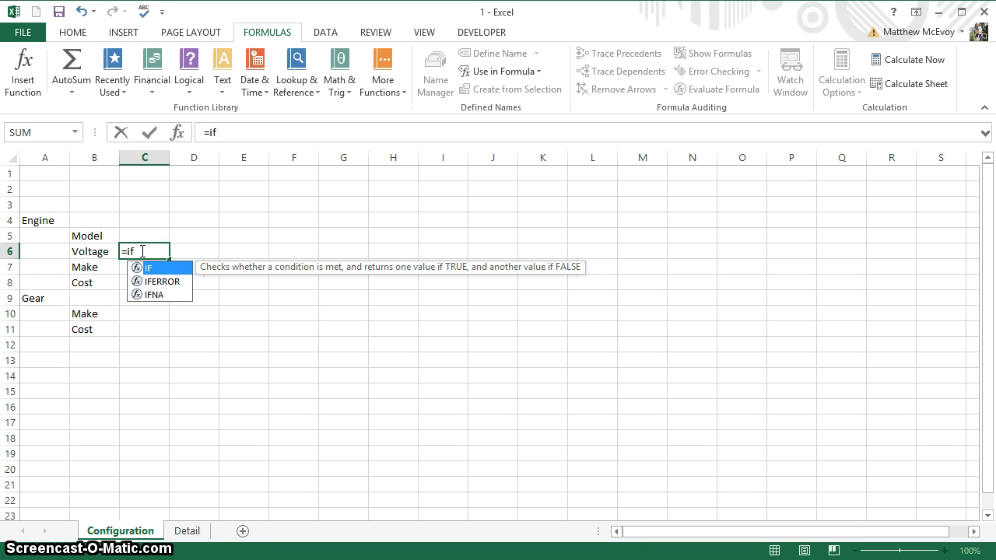
key("Tab")
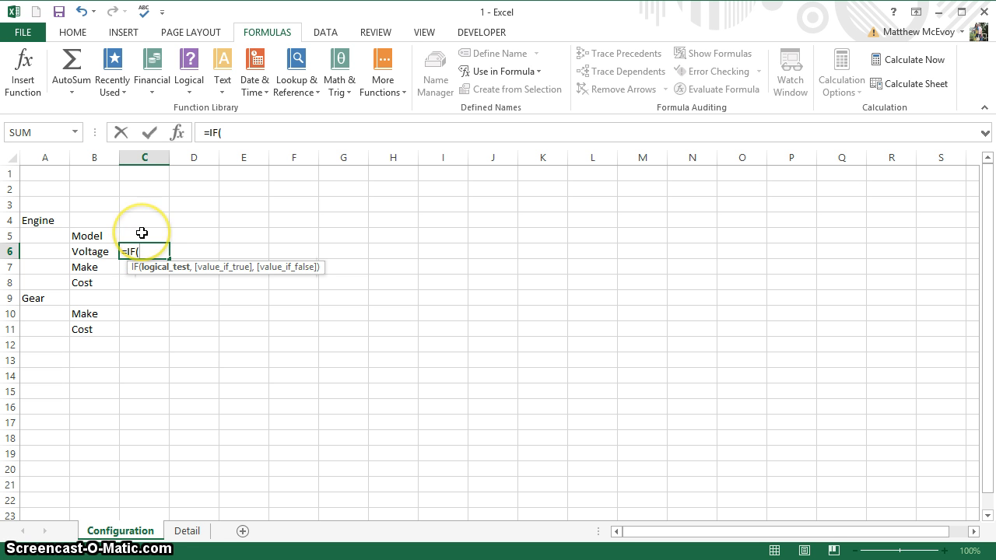
left_click(142, 234)
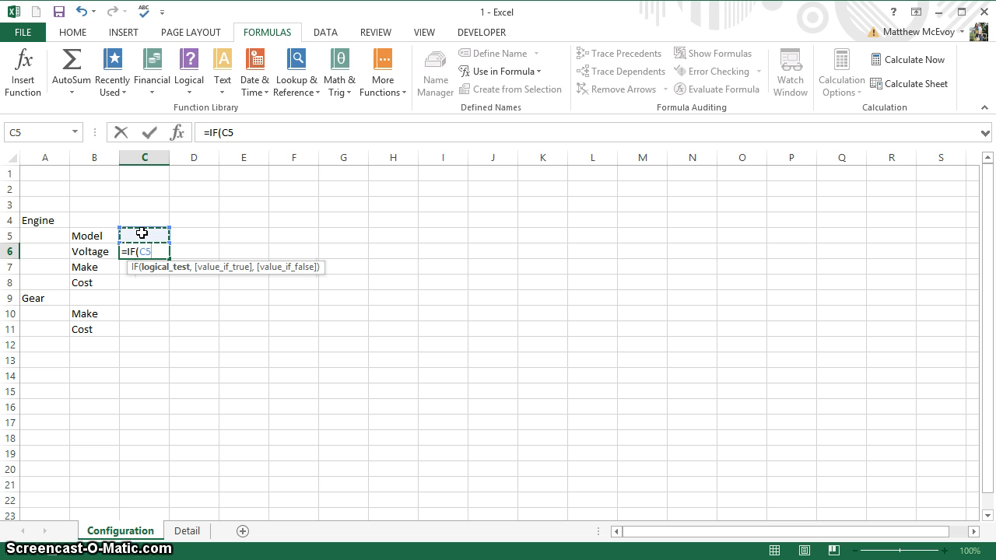
type("=")
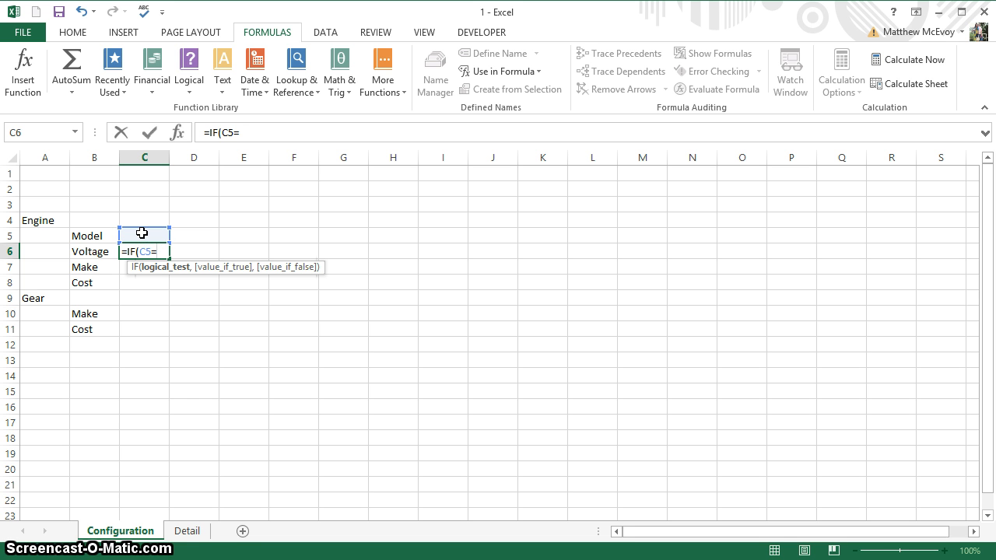
left_click(190, 533)
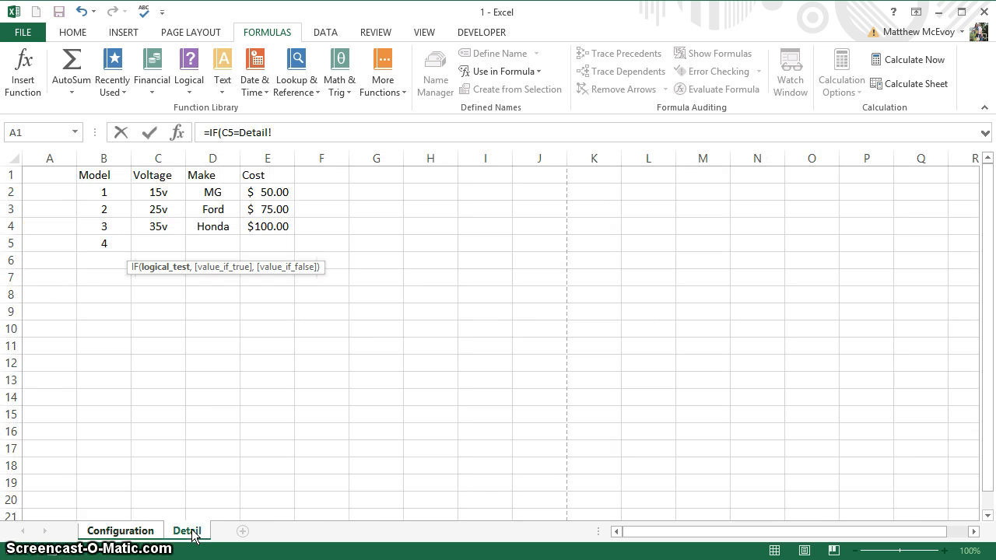
left_click(107, 191)
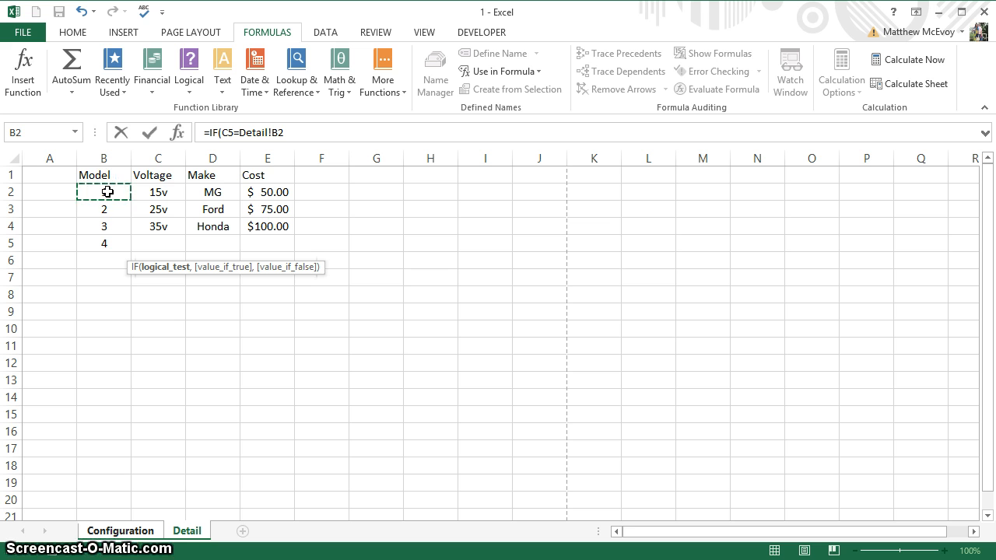
Complete the C6 formula so it returns Detail!C2 if true and Detail!C3 if false.
type(",")
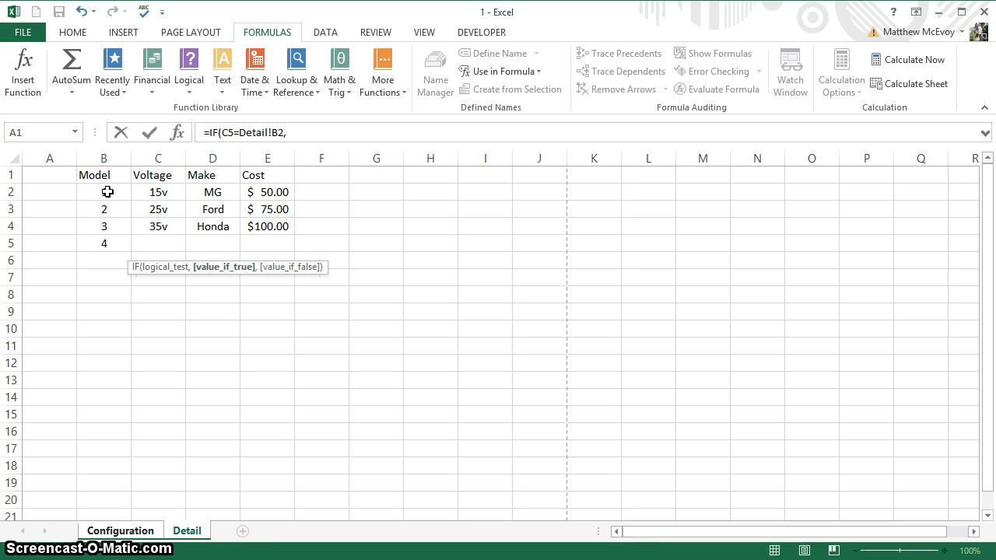
left_click(154, 192)
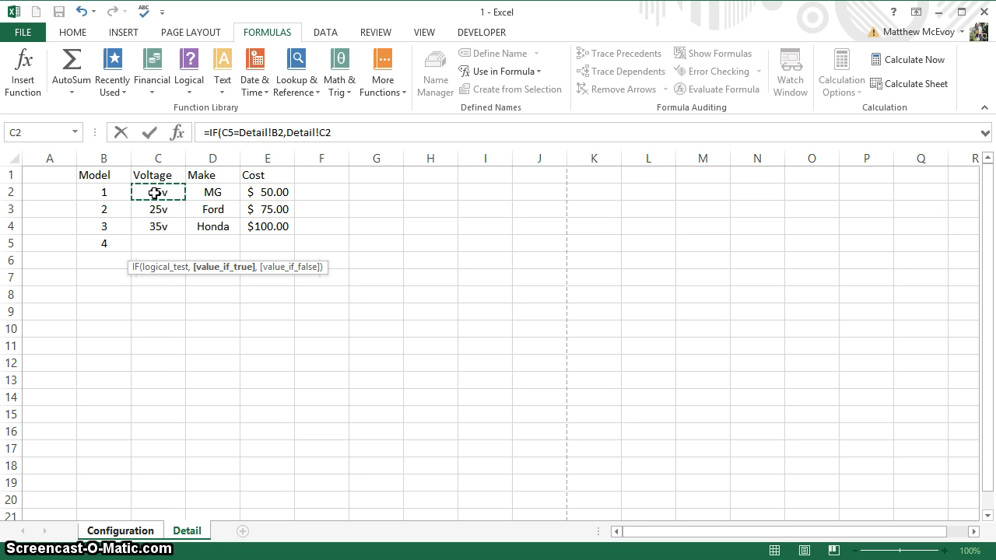
type(",")
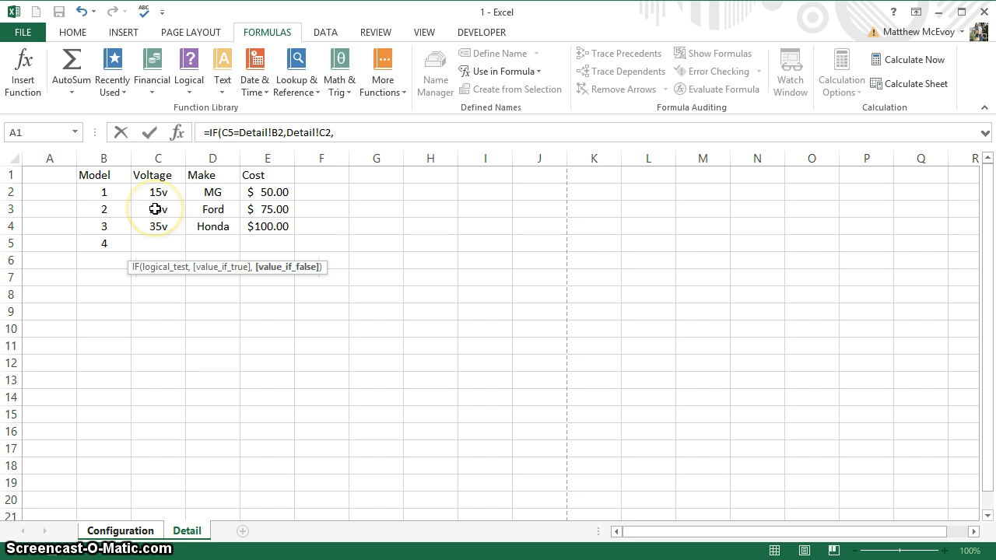
left_click(155, 210)
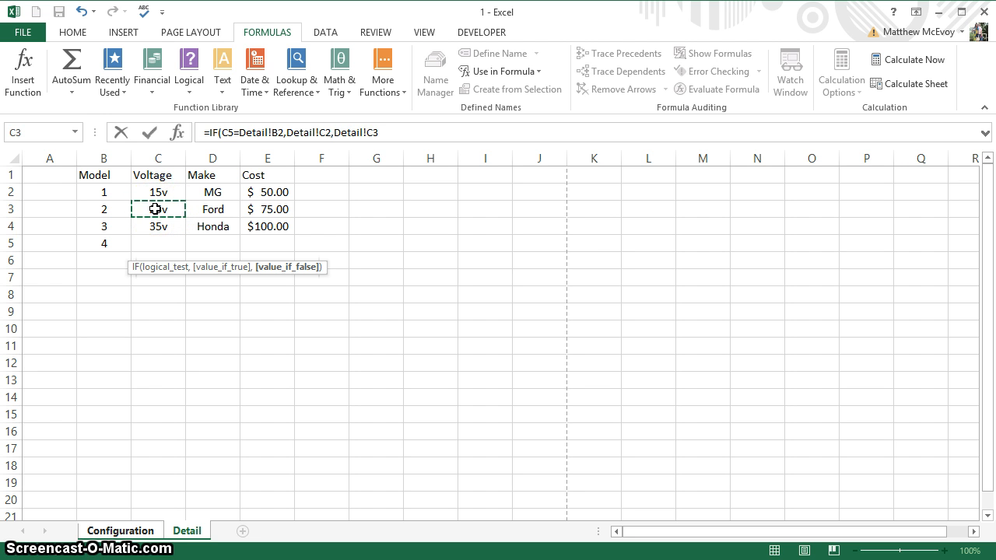
key("Return")
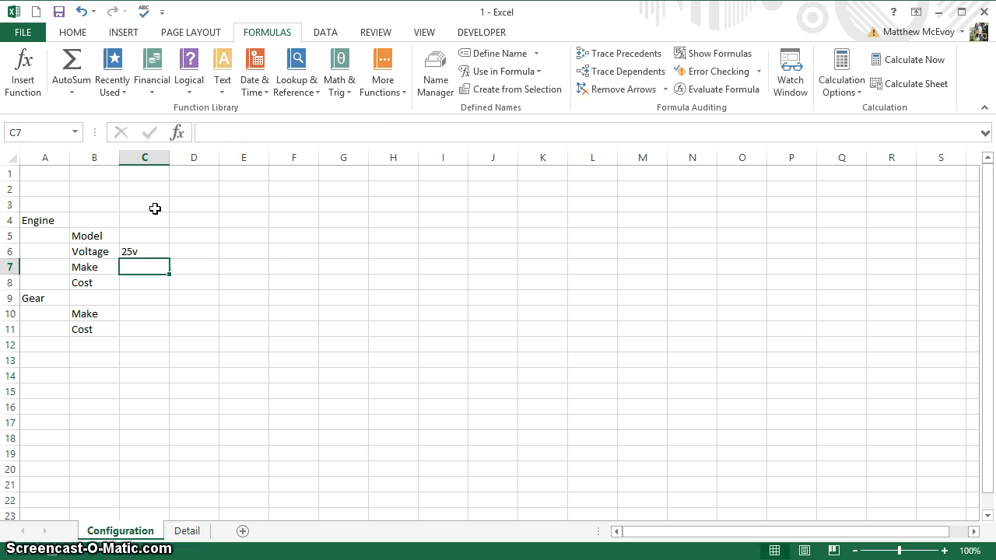
Test the Voltage formula by choosing models 1, 2 and 3 in turn in cell C5, then set it back to model 2.
left_click(145, 234)
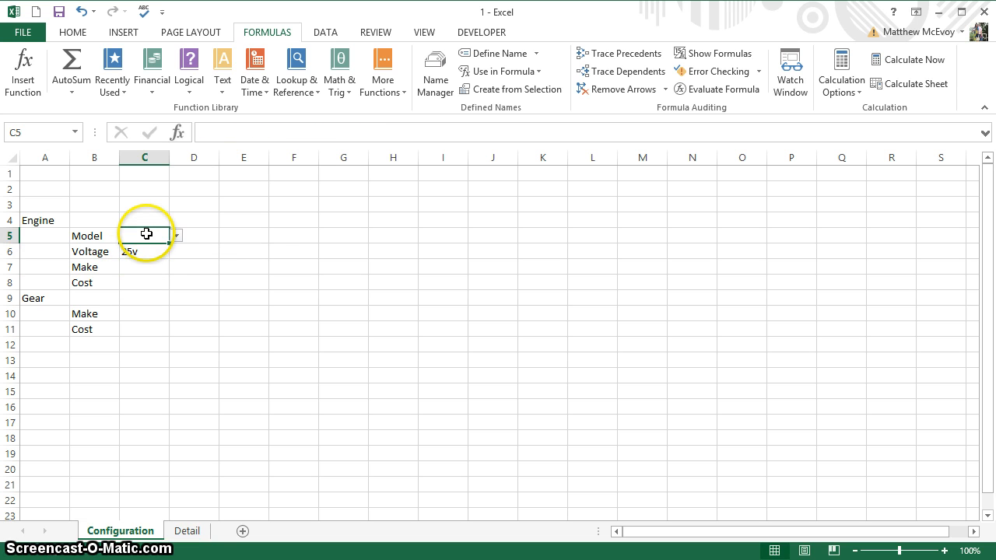
left_click(181, 235)
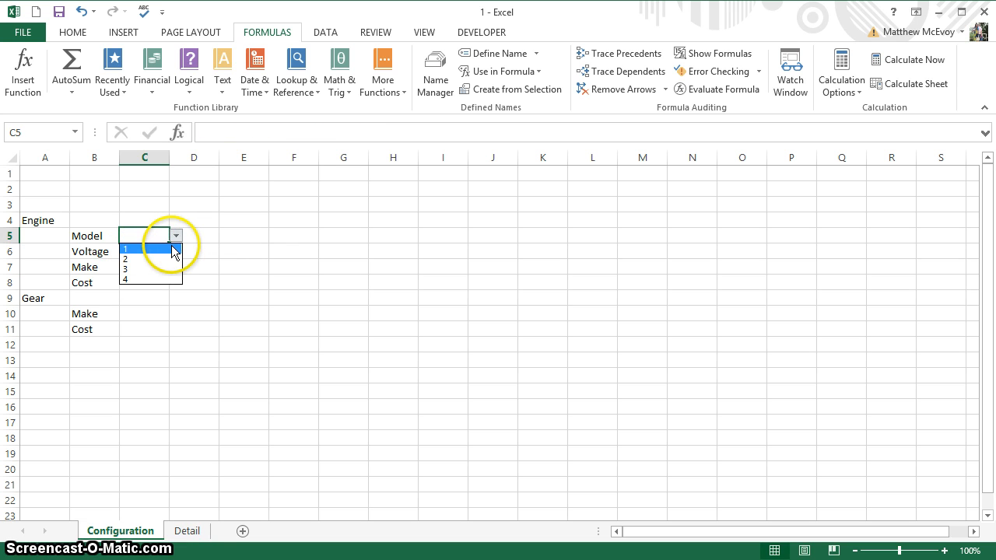
left_click(170, 245)
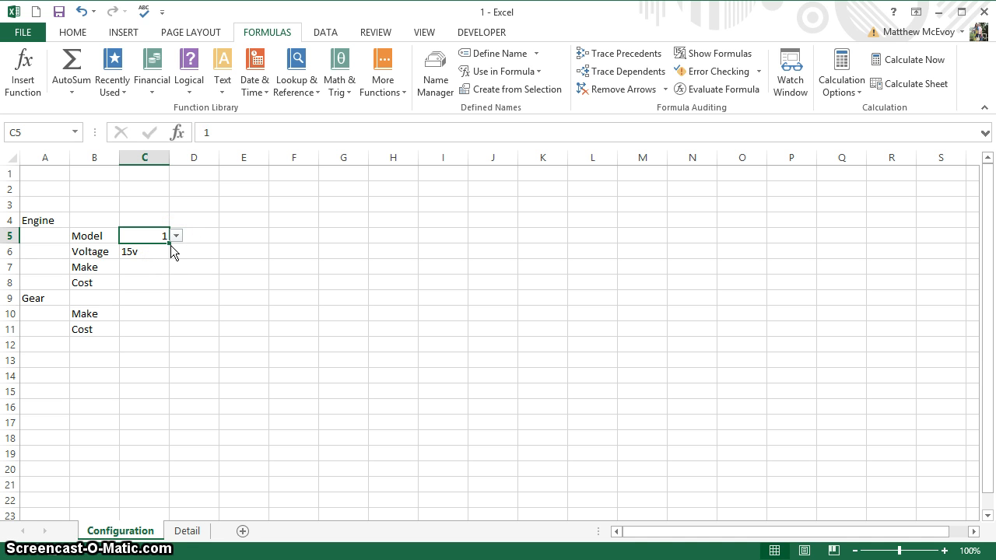
left_click(177, 236)
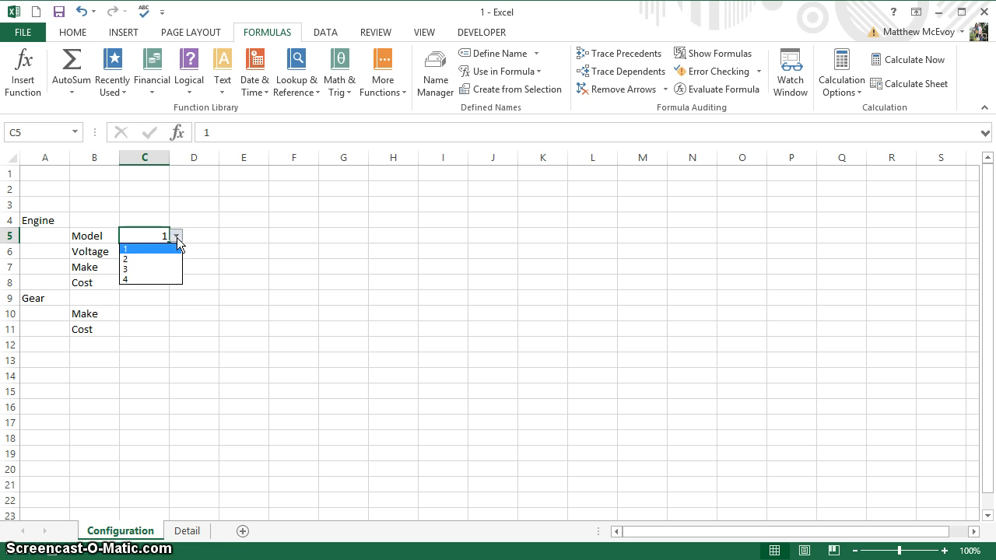
left_click(173, 260)
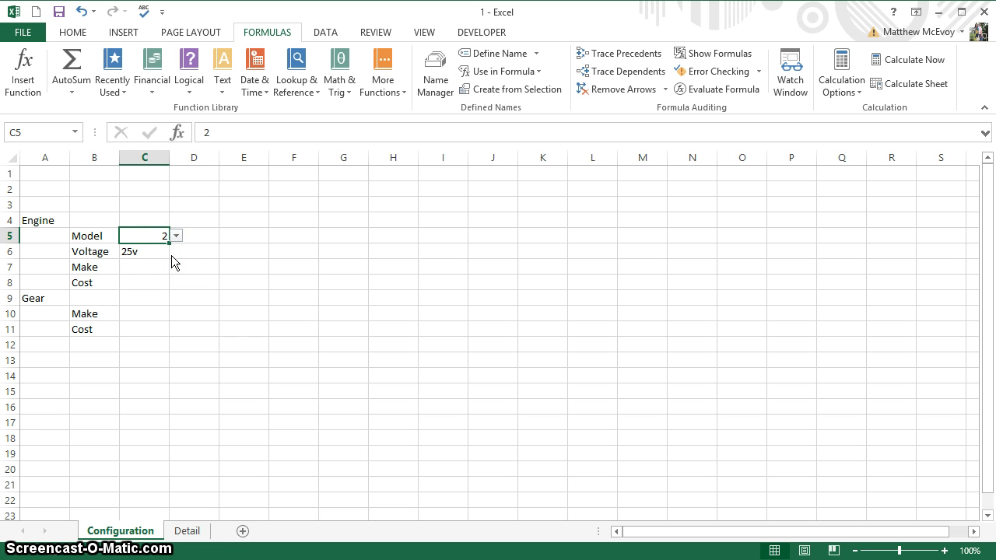
left_click(177, 236)
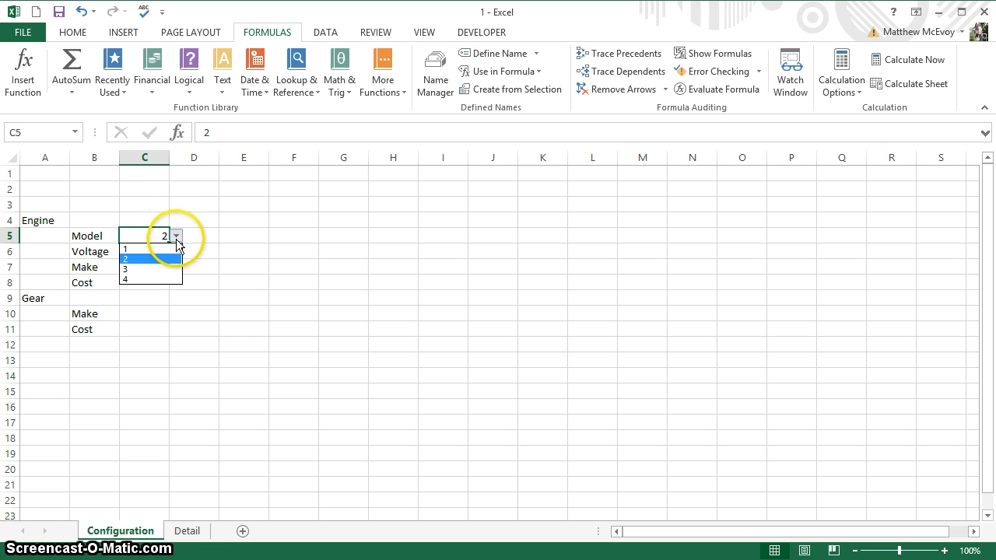
left_click(160, 269)
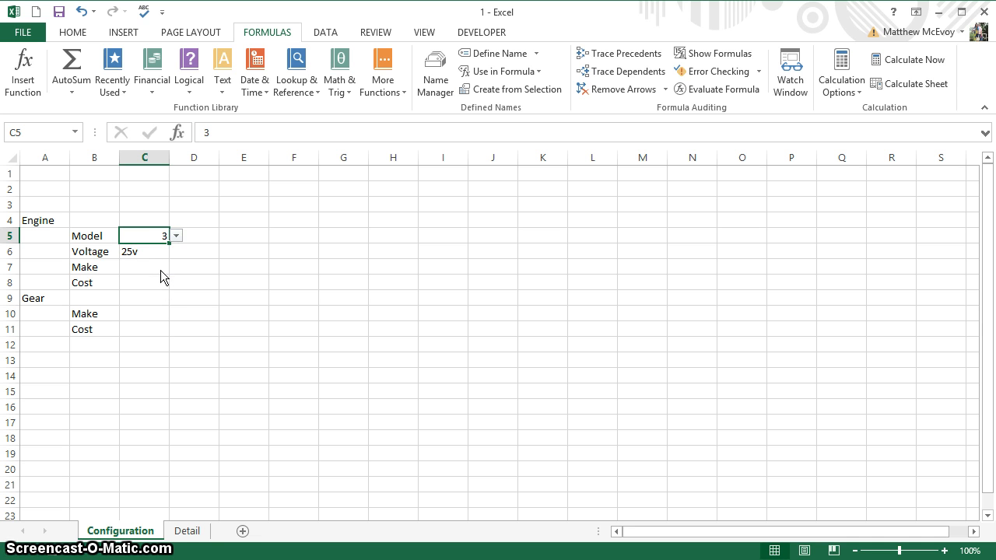
left_click(177, 236)
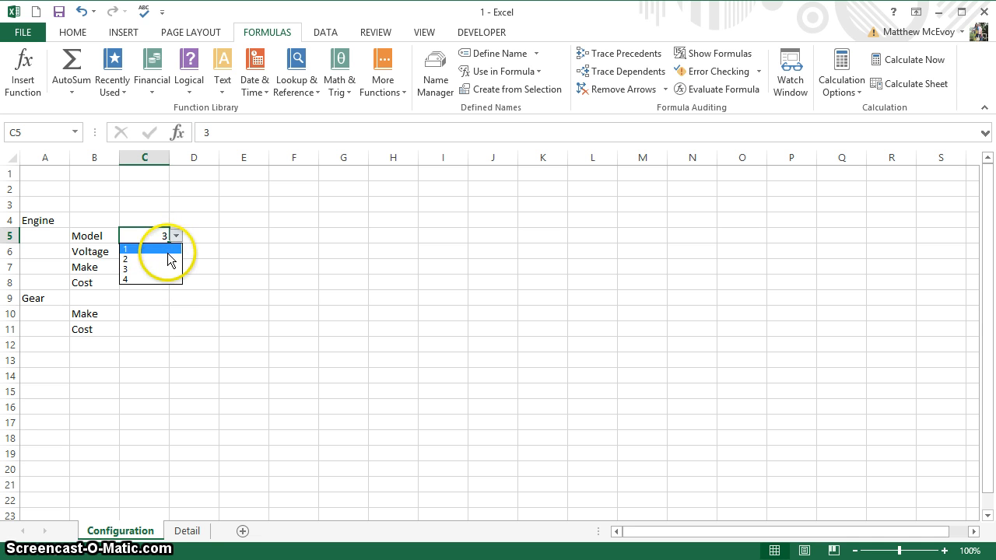
left_click(165, 263)
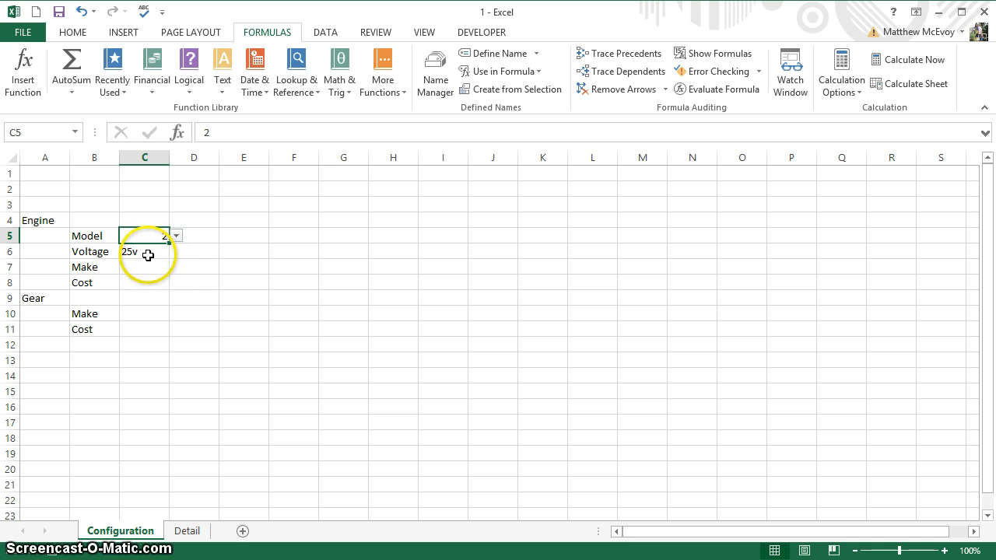
Remove the value-if-false argument Detail!C3 and the closing bracket from the Voltage formula in cell C6.
left_click(149, 255)
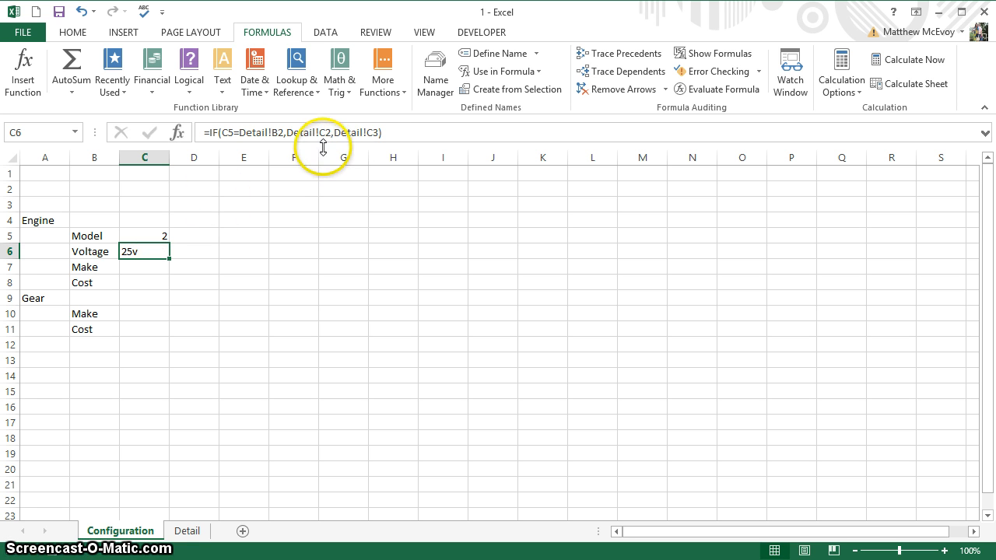
left_click(386, 133)
key("BackSpace")
key("BackSpace")
key("BackSpace")
key("BackSpace")
key("BackSpace")
key("BackSpace")
key("BackSpace")
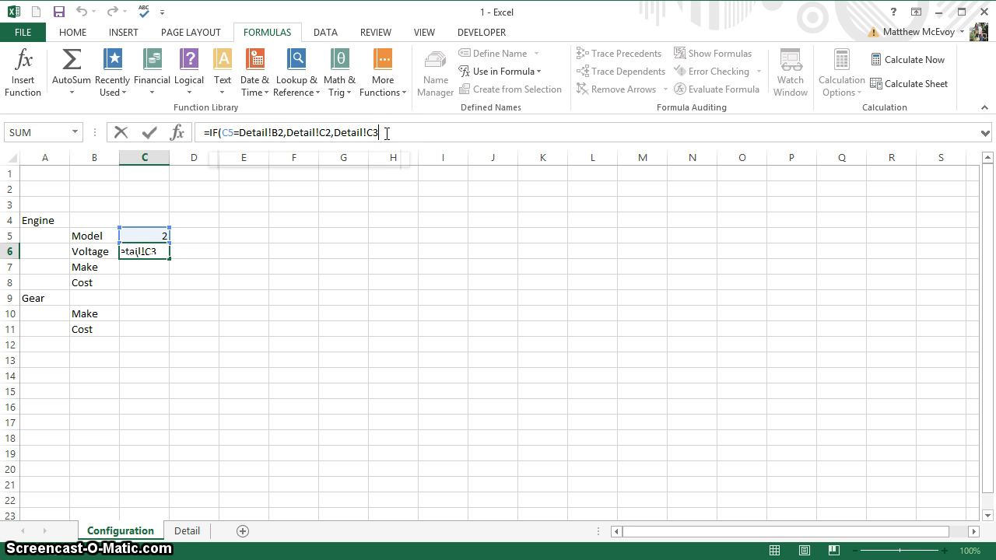
key("BackSpace")
key("BackSpace")
key("BackSpace")
key("BackSpace")
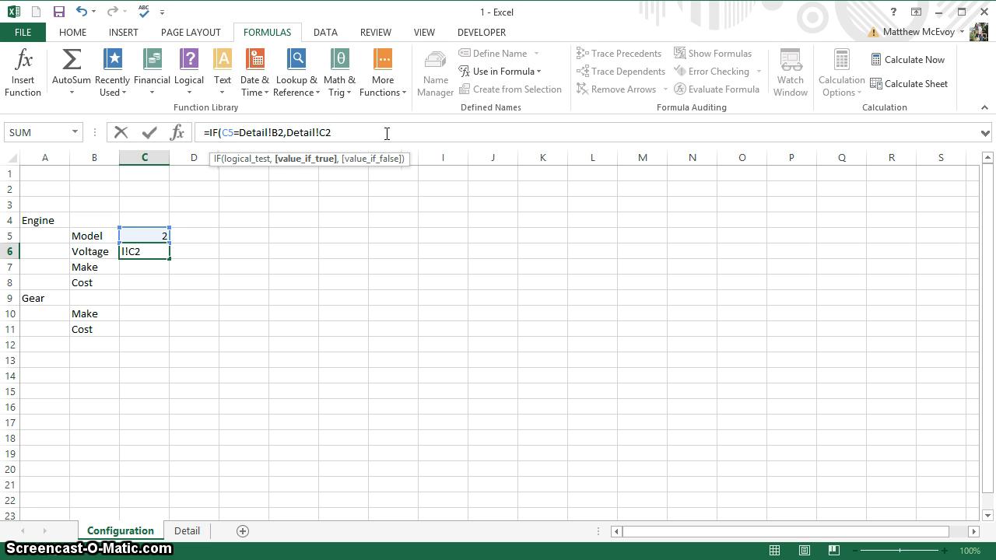
Nest a second IF as the value-if-false argument of the C6 Voltage formula, testing whether C5 equals Detail!B3.
type(",")
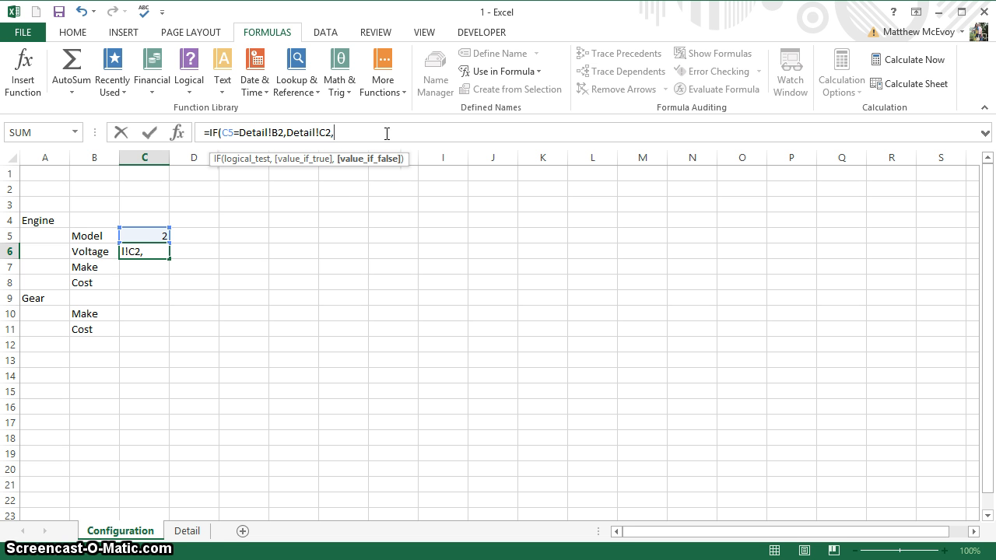
type("if")
key("Tab")
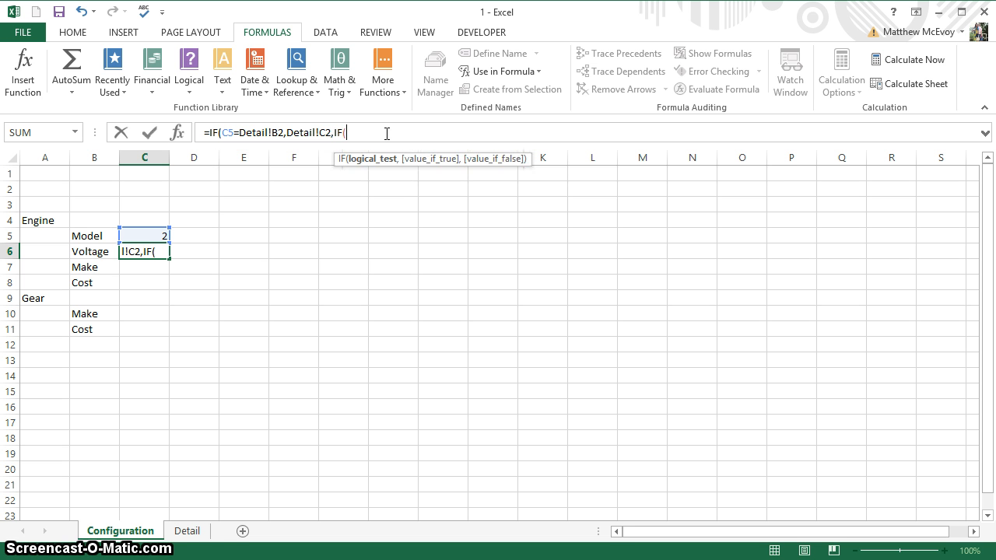
left_click(144, 234)
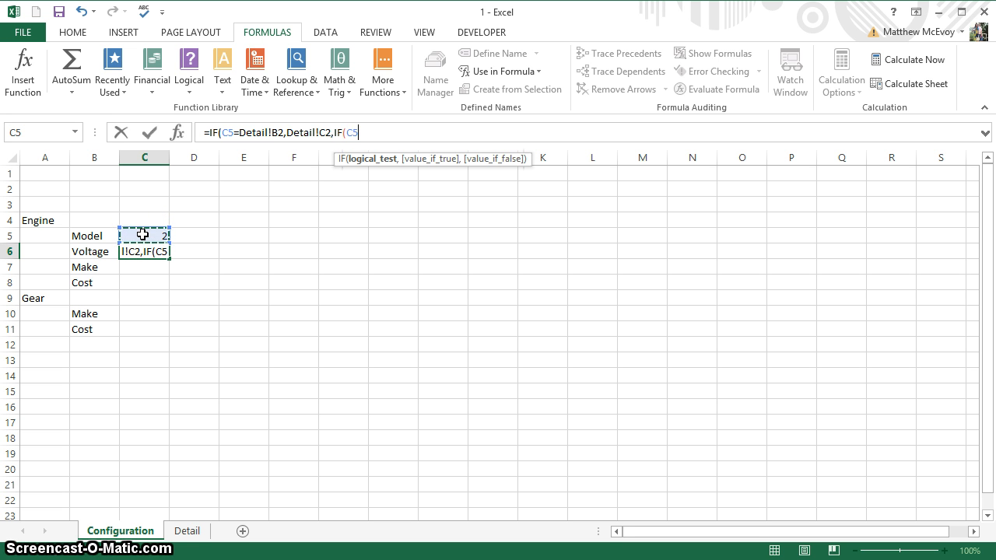
type("=")
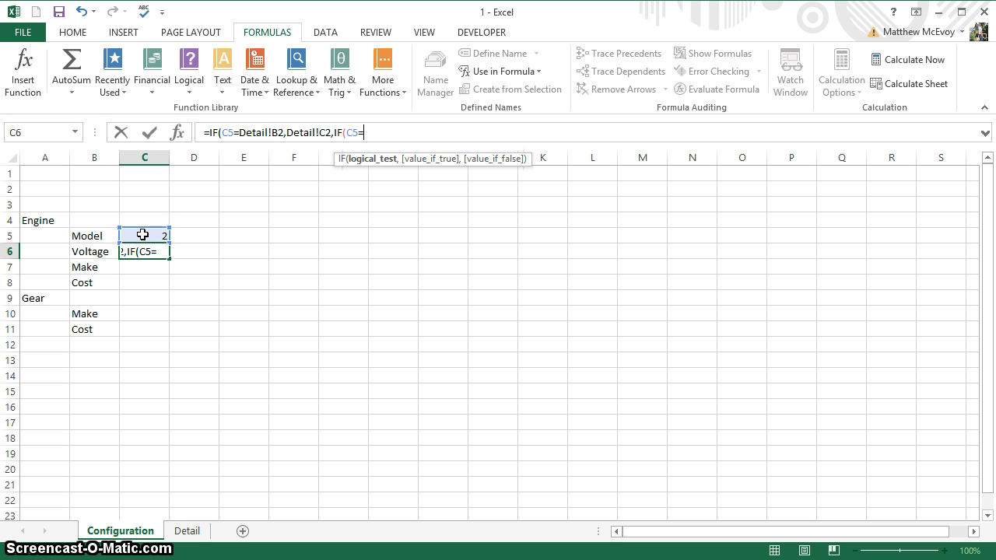
left_click(189, 532)
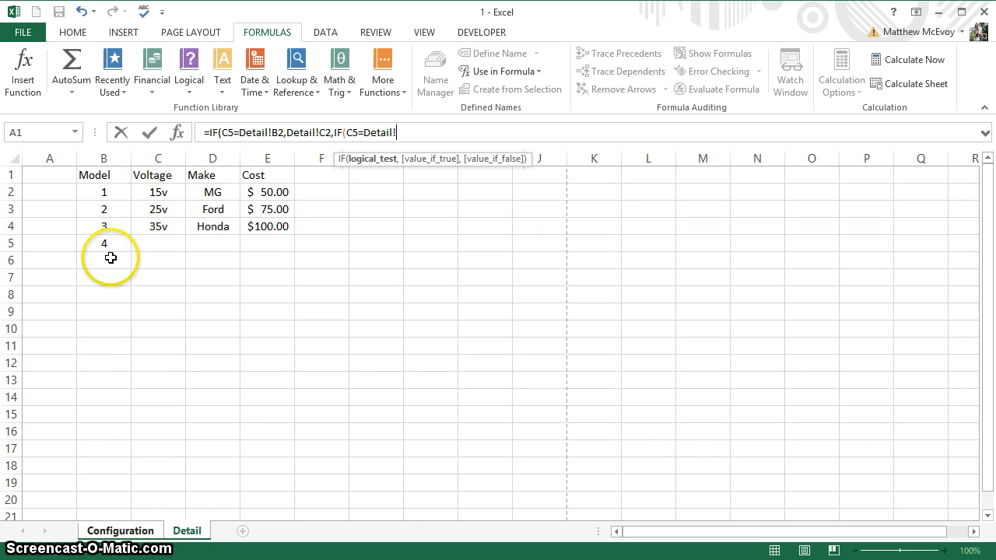
left_click(105, 210)
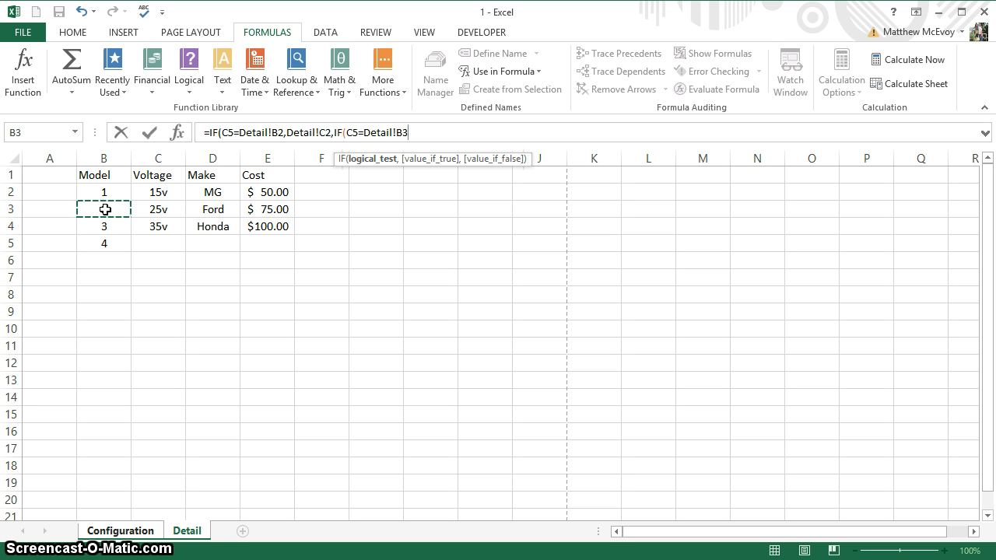
Complete the nested IF in C6 so it returns Detail!C3 if true and Detail!C4 if false, closing both brackets.
type(",")
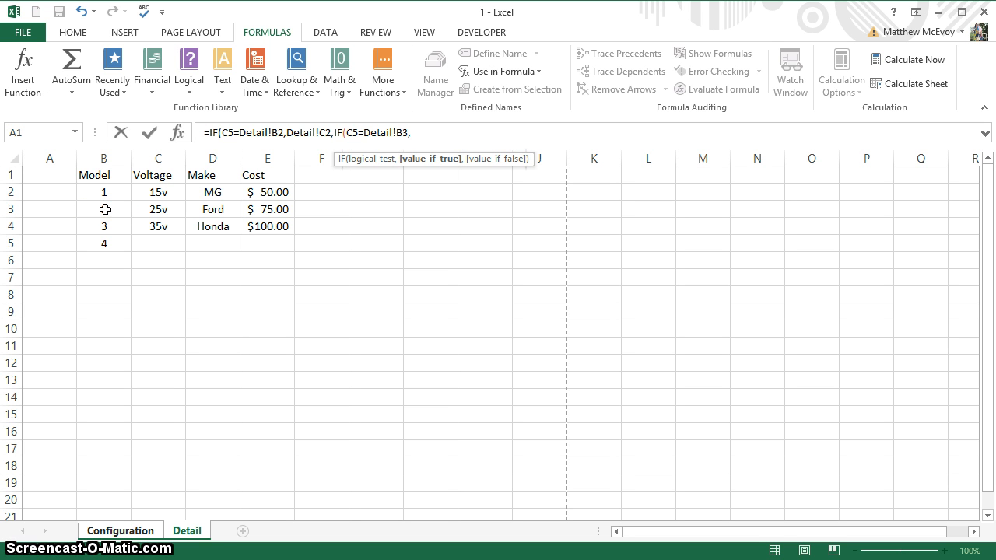
left_click(151, 209)
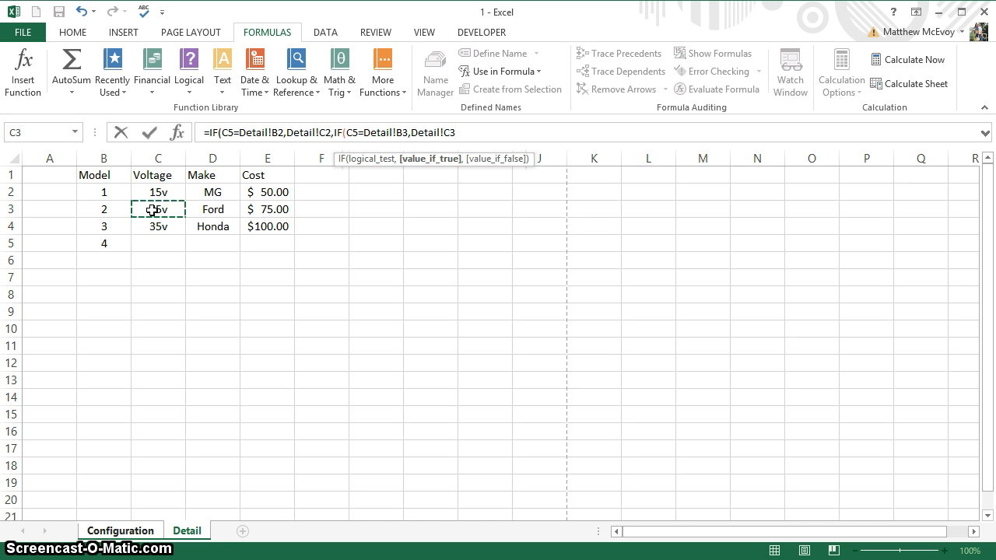
type(",")
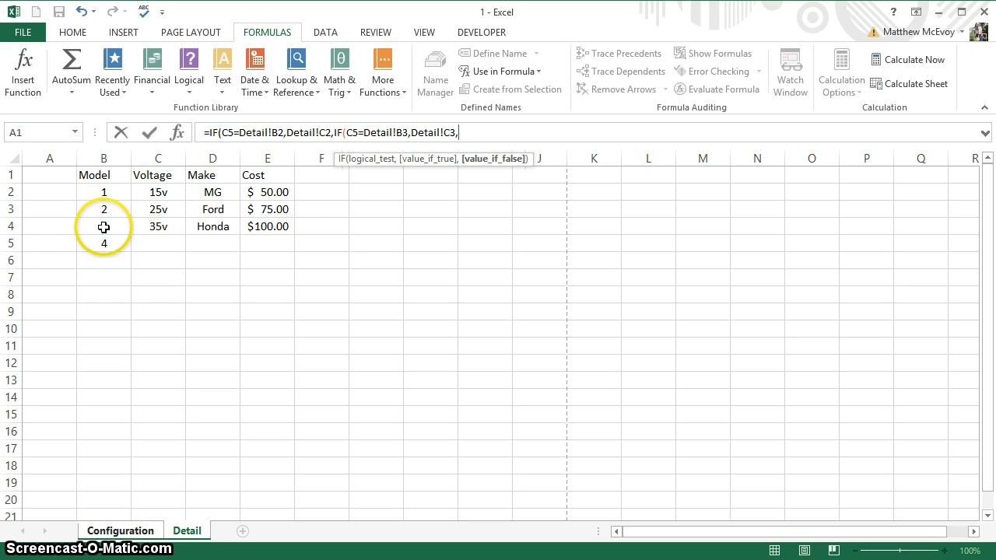
left_click(153, 227)
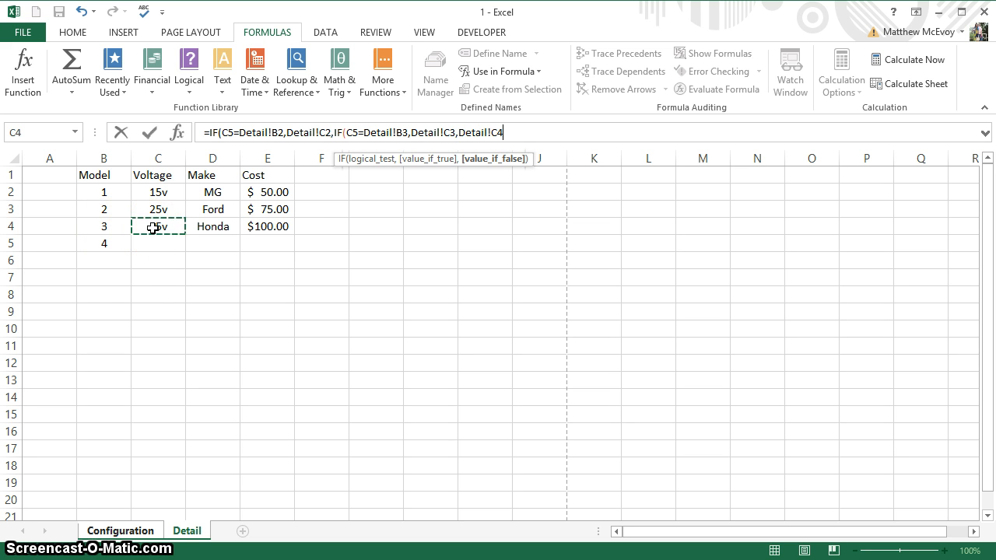
type("))")
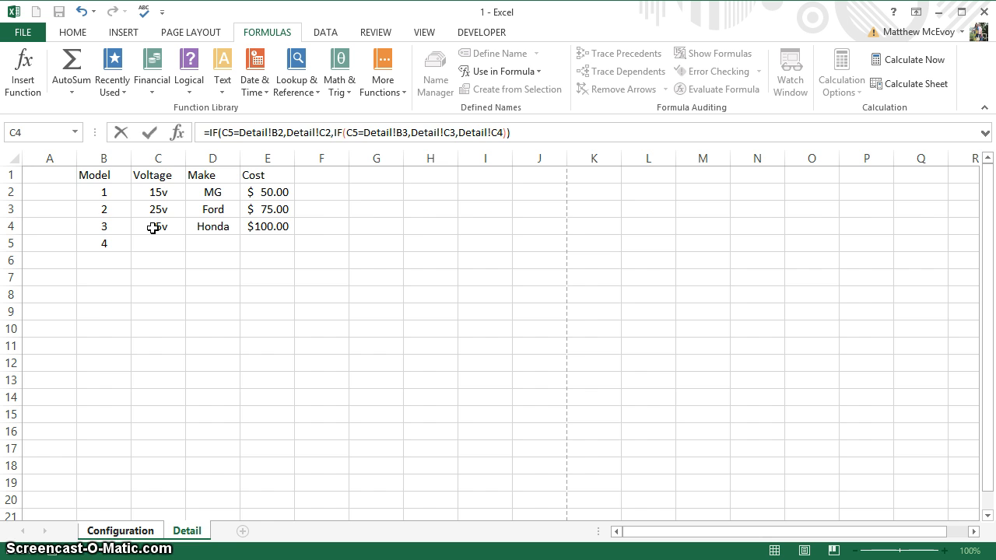
key("Return")
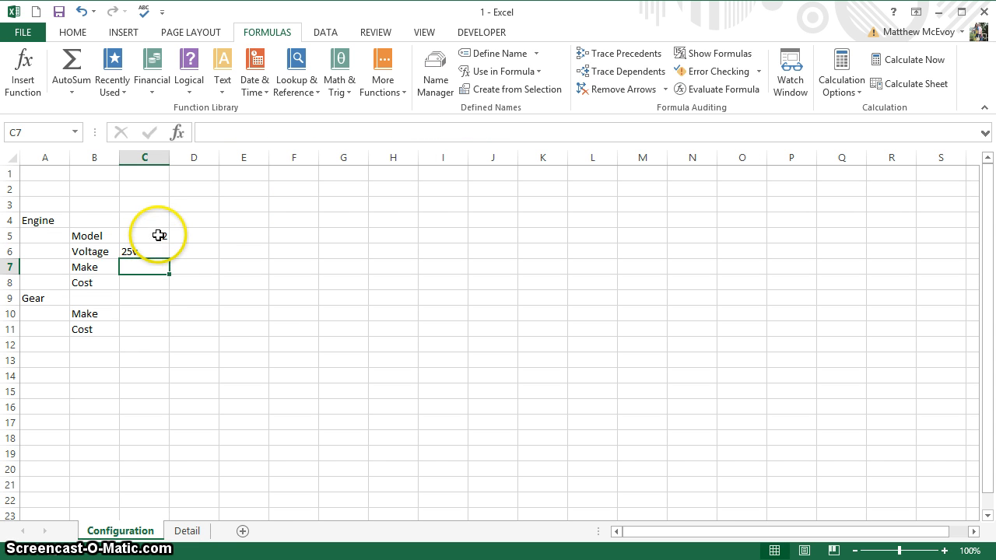
Test the nested Voltage formula by choosing engine models 1, 2 and 3 in turn in cell C5.
left_click(158, 235)
left_click(177, 236)
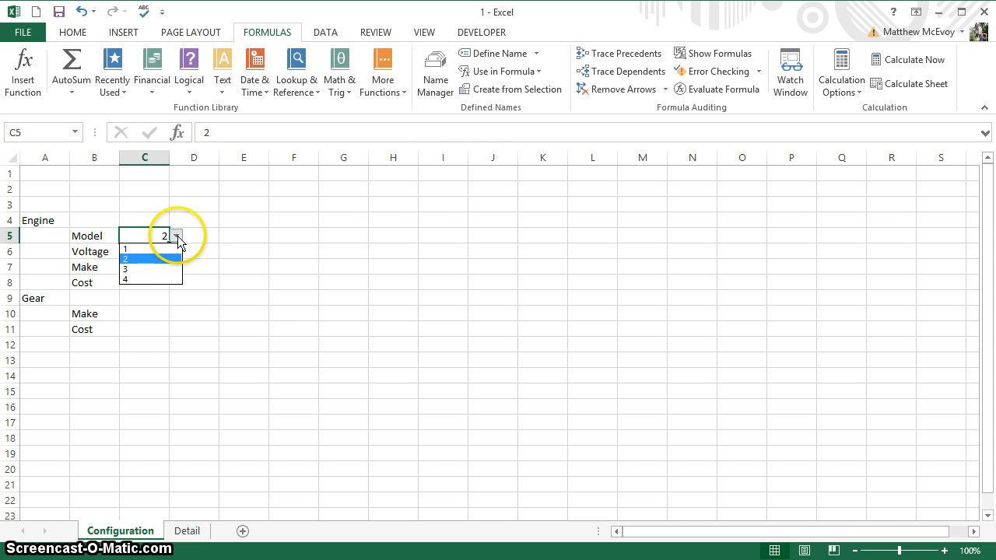
left_click(169, 244)
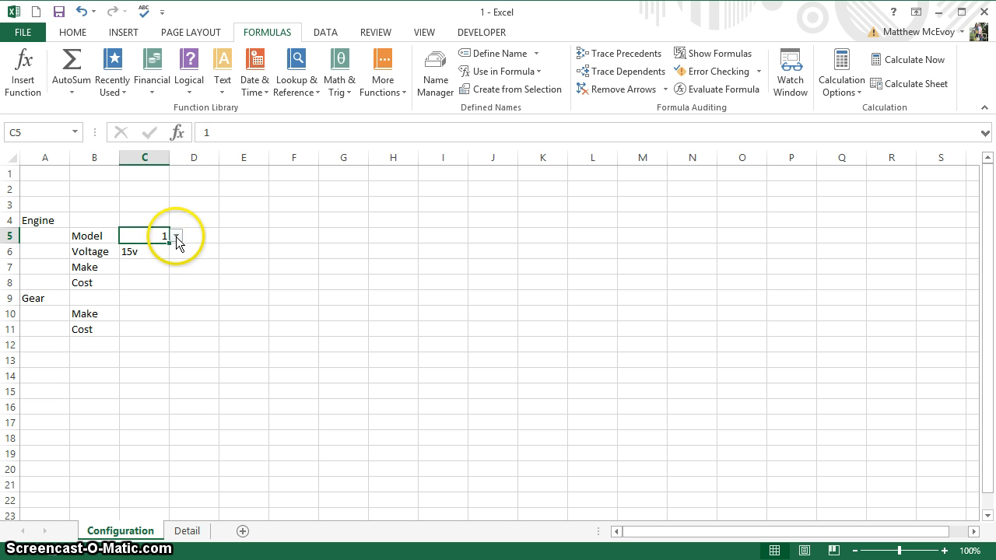
left_click(176, 236)
left_click(178, 259)
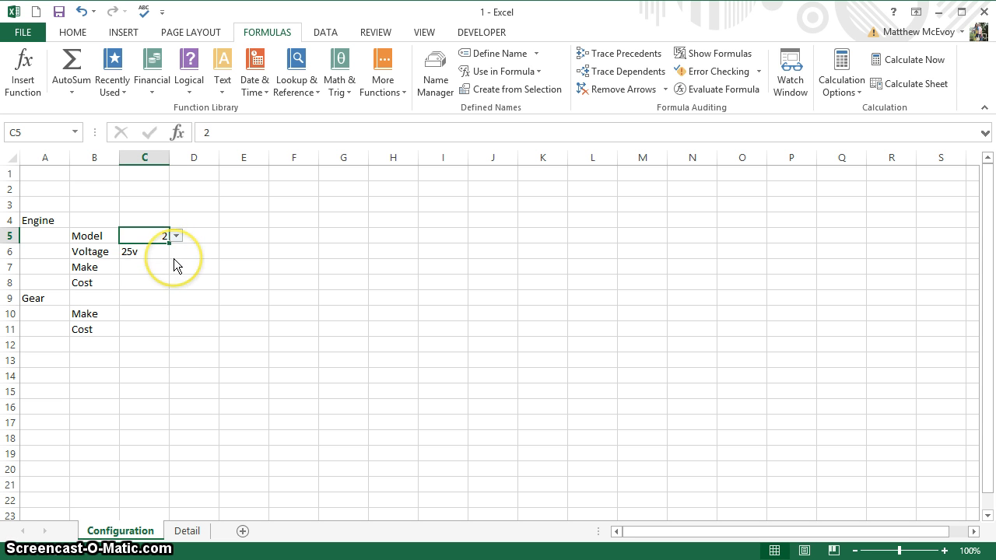
left_click(177, 236)
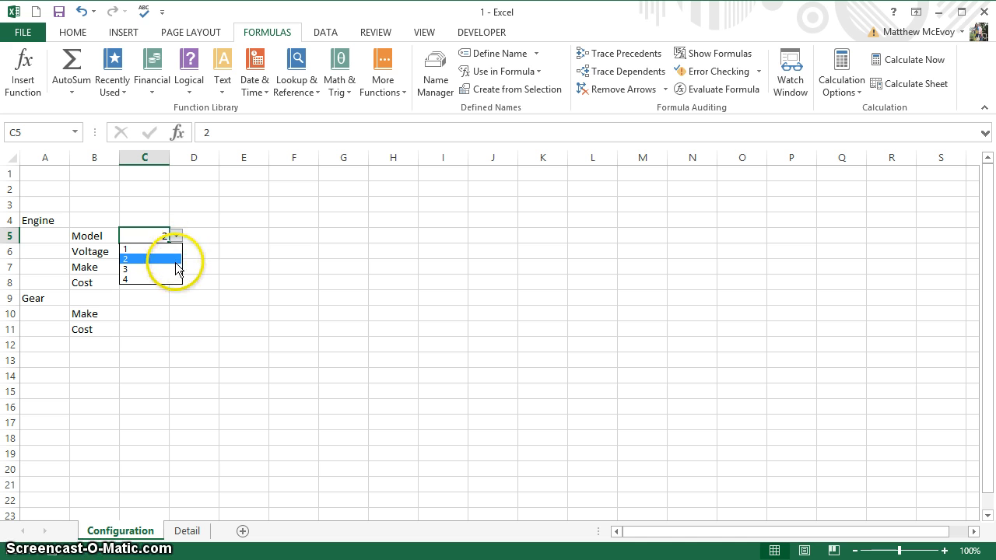
left_click(173, 269)
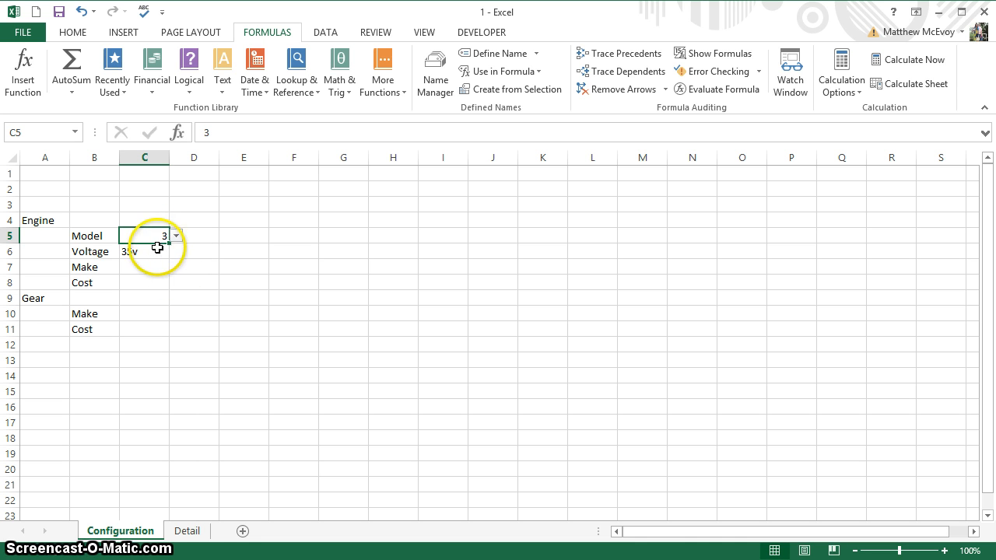
Review the nested IF formula in Voltage cell C6, and set the engine model in C5 to 2.
left_click(153, 250)
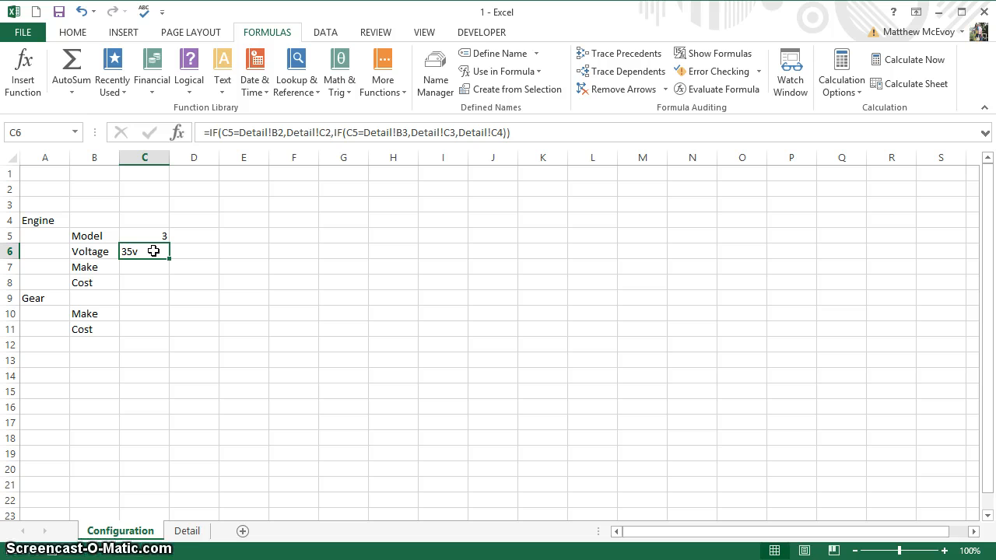
left_click(153, 251)
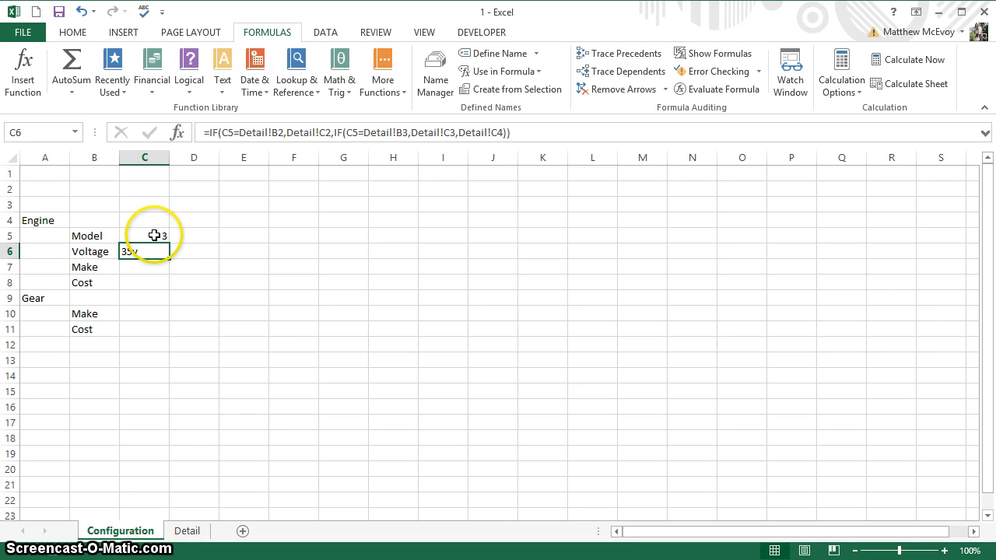
left_click(154, 235)
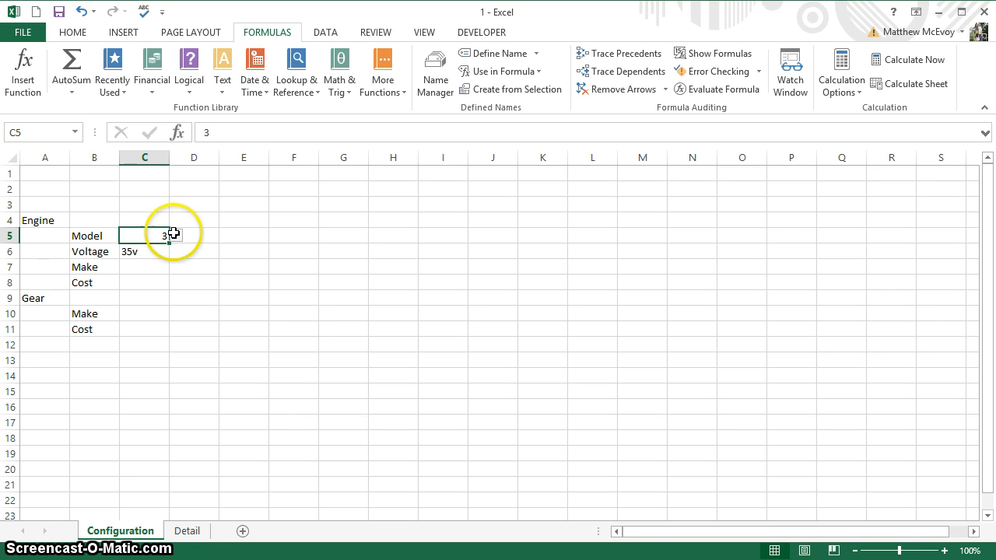
left_click(181, 237)
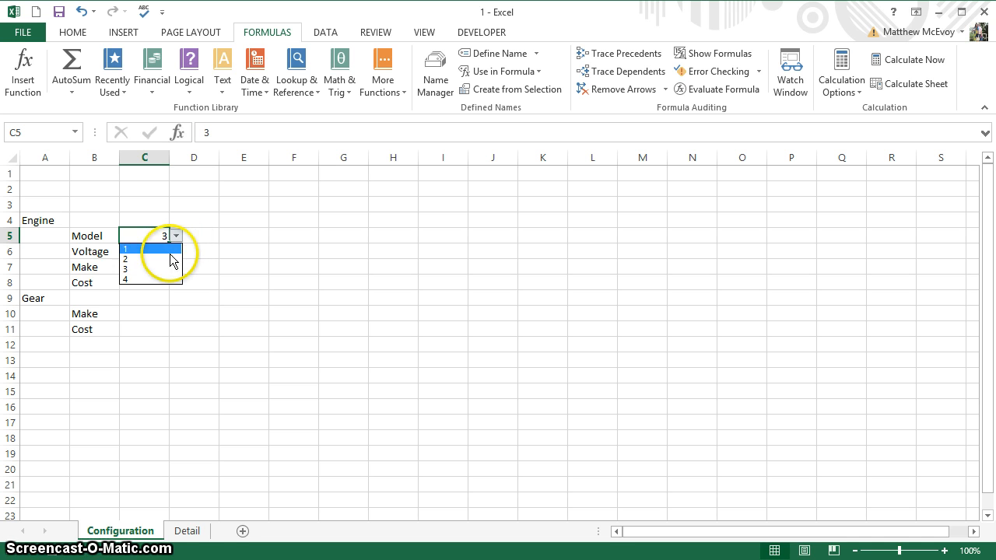
left_click(170, 257)
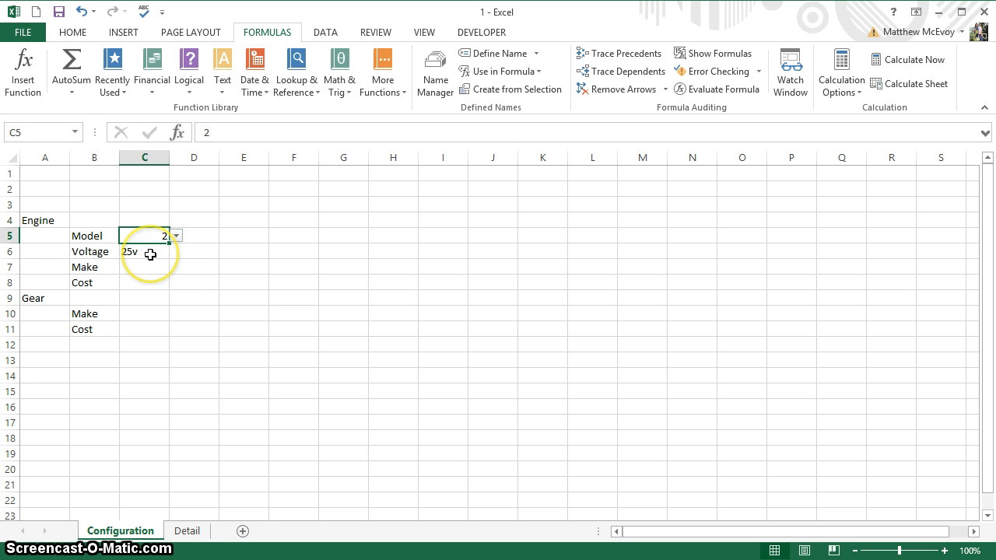
Fill the Voltage formula from C6 down through C8 and inspect the copied formula in Make cell C7.
left_click(150, 253)
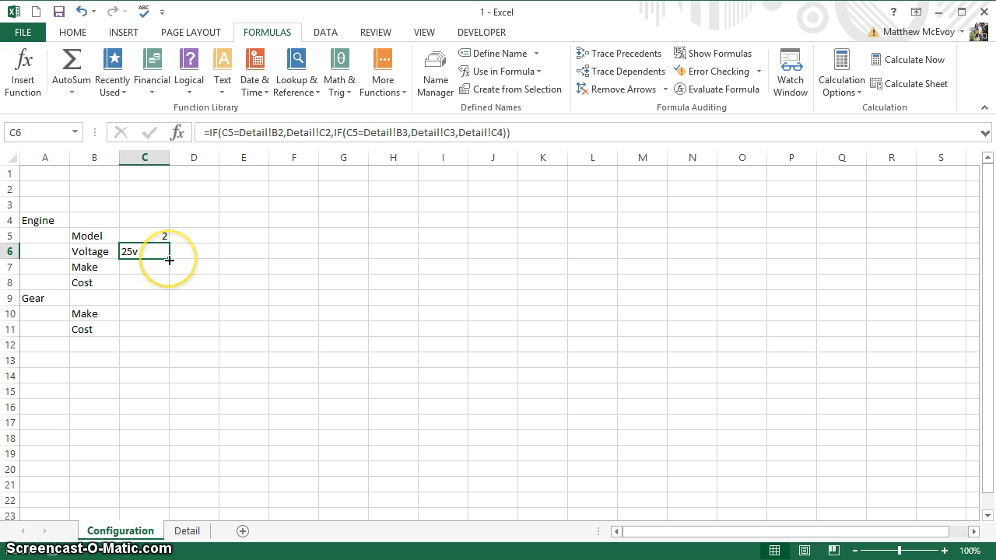
left_click_drag(169, 263, 163, 294)
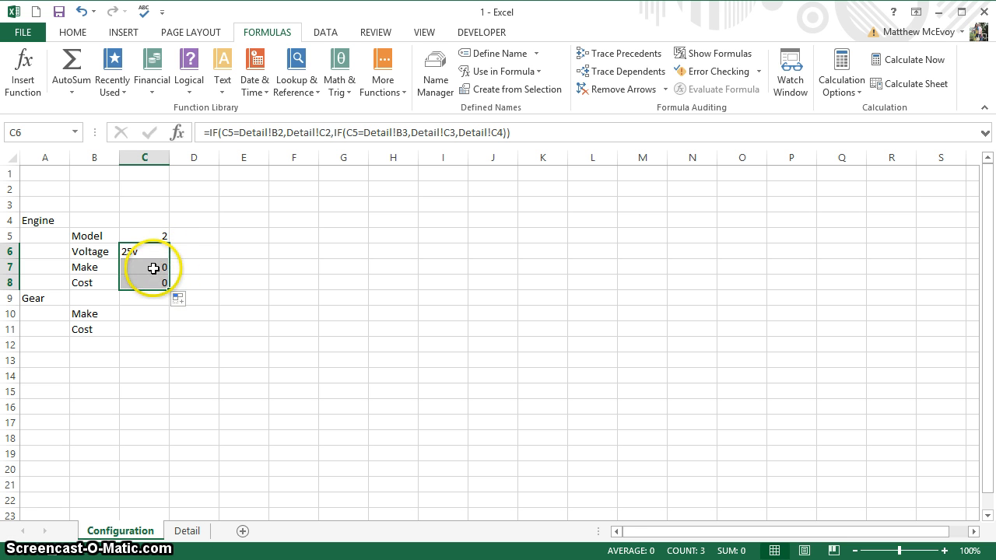
left_click(153, 267)
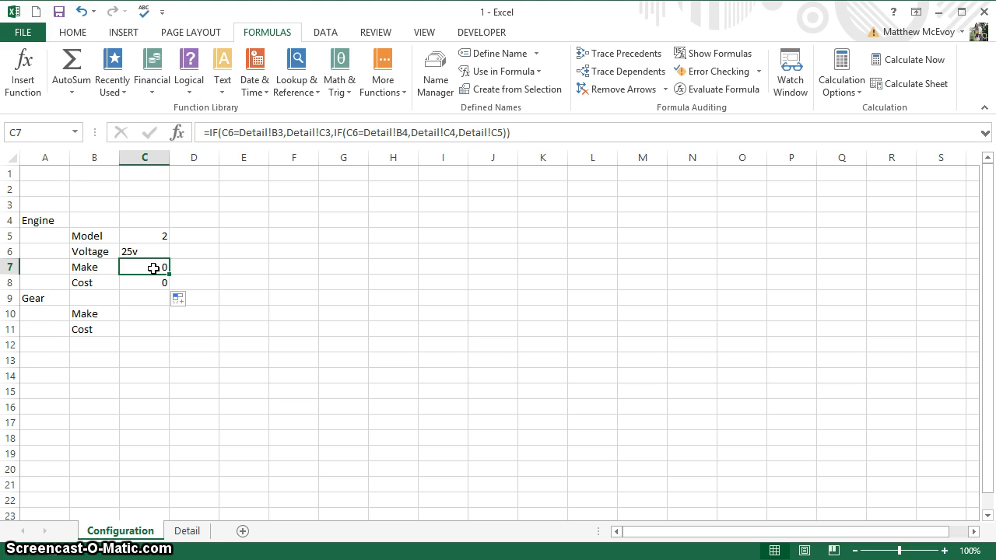
Replace the formula in Make cell C7 with an IF that tests whether C5 equals Detail!B2 and returns Detail!D2 if true.
type("=")
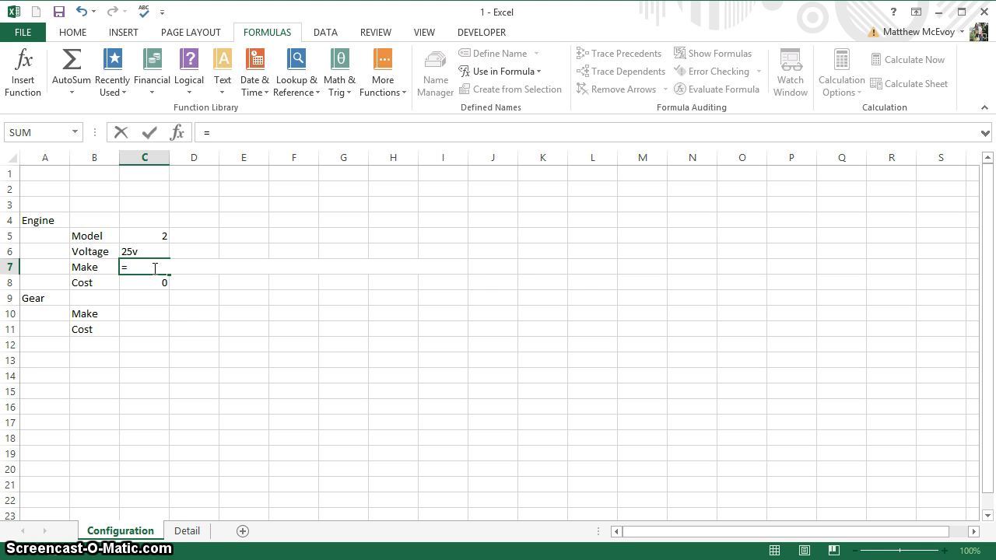
type("if")
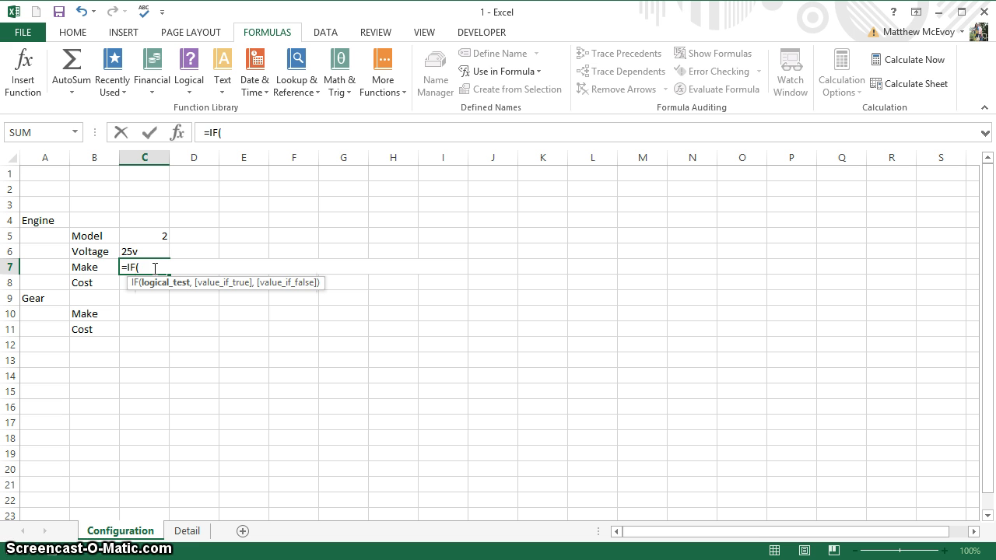
key("Up")
key("Up")
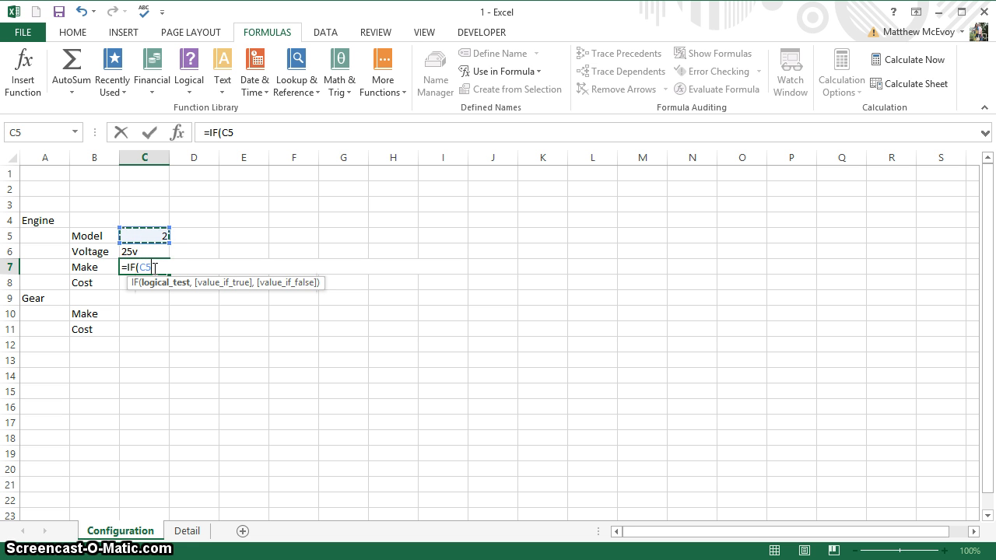
type("=")
left_click(187, 532)
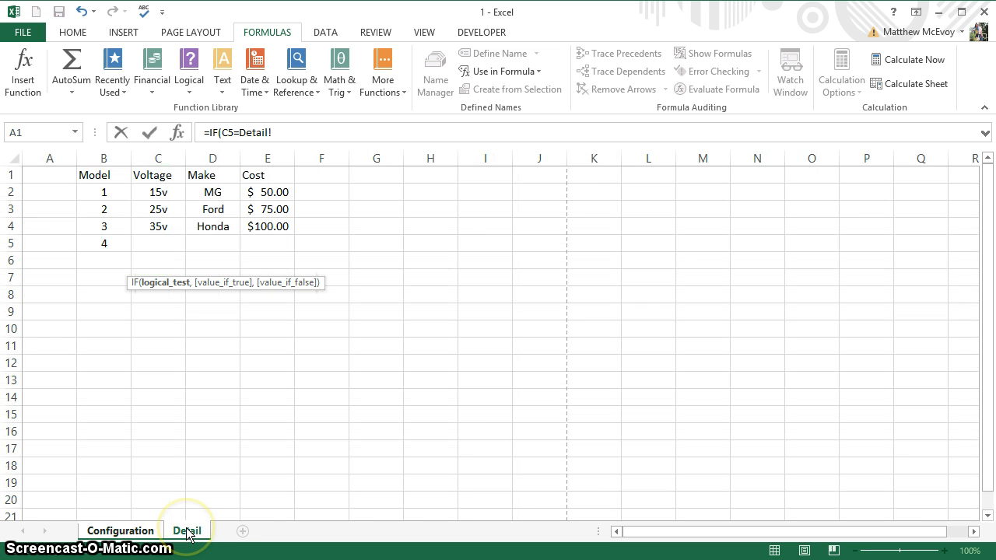
left_click(105, 193)
type(",")
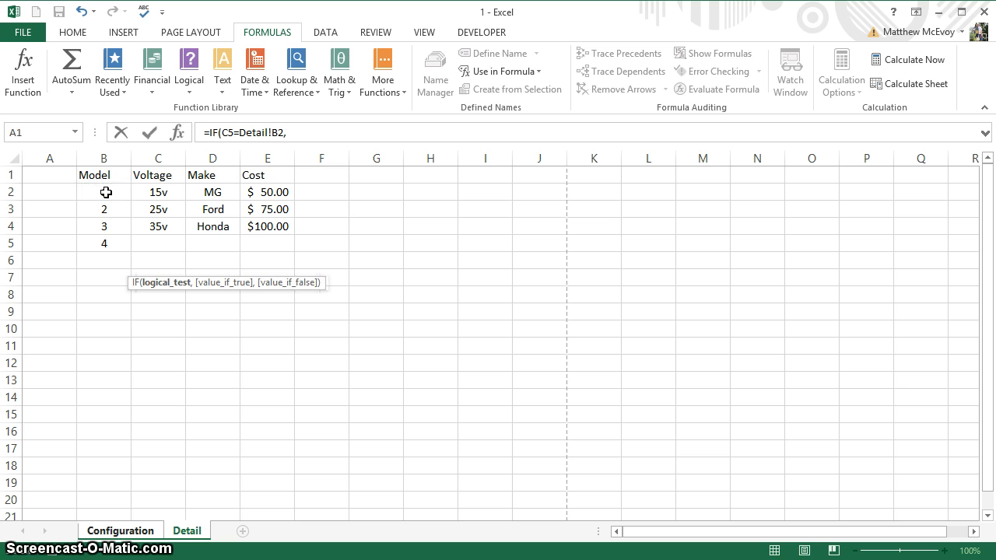
left_click(220, 192)
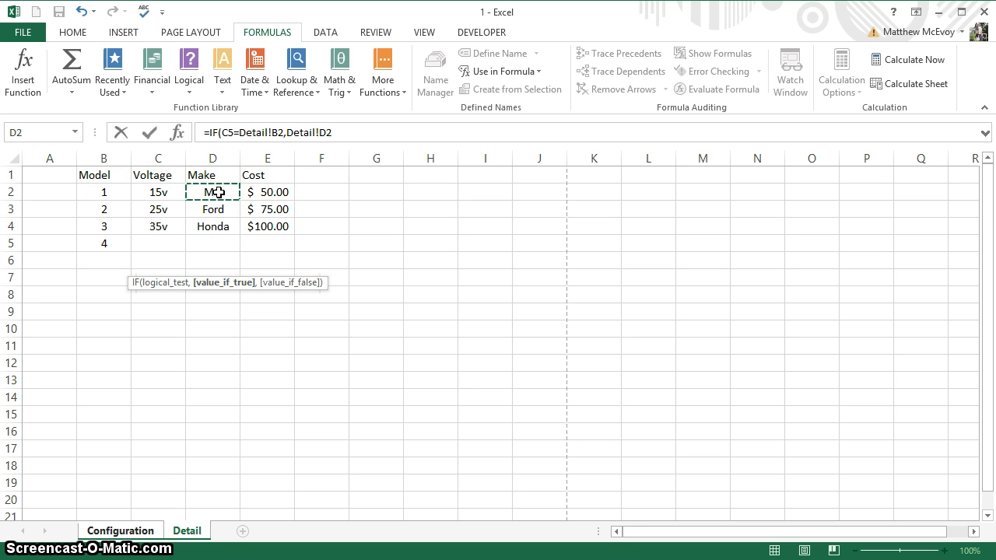
Complete the Make formula in C7 with a nested IF that returns Detail!D3 when C5 equals Detail!B3 and Detail!D4 otherwise.
type(",")
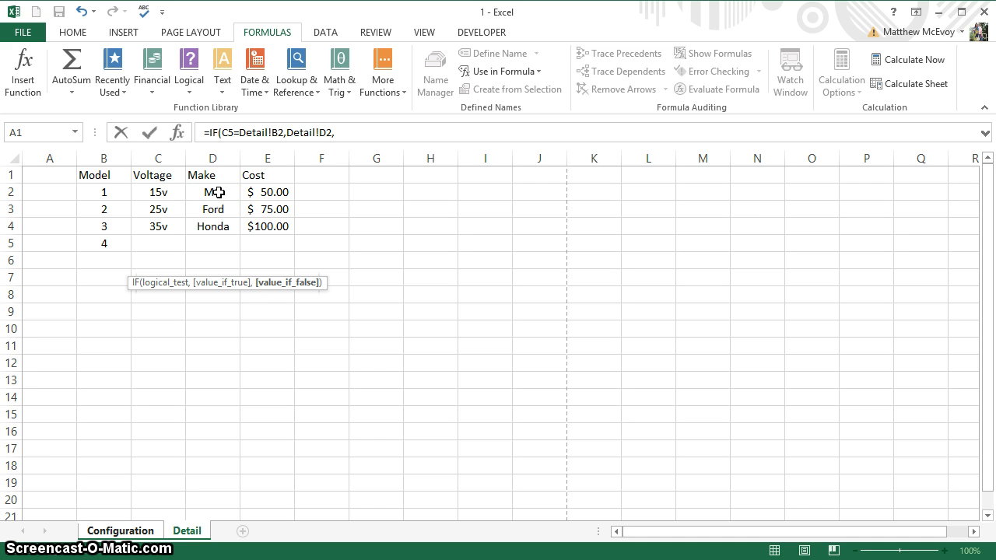
type("if")
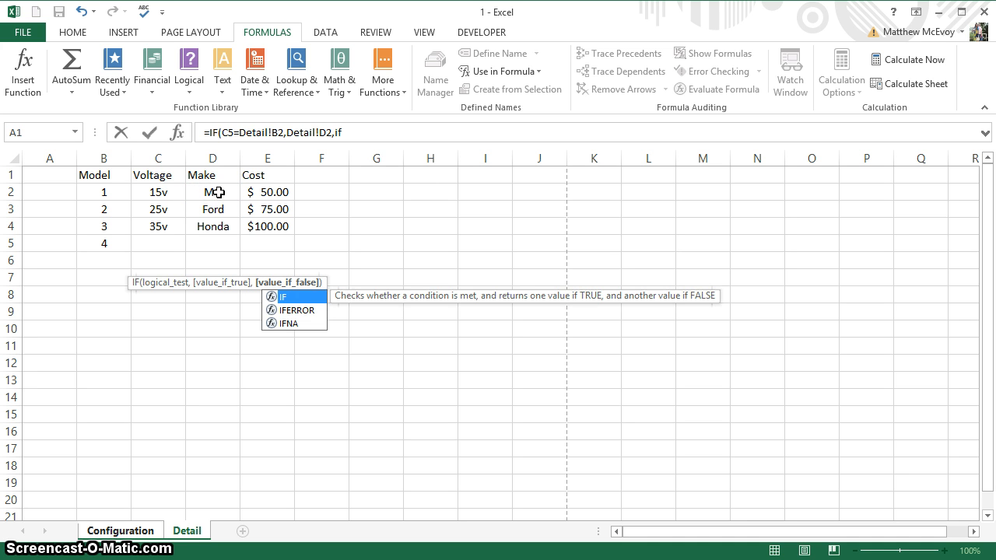
key("Tab")
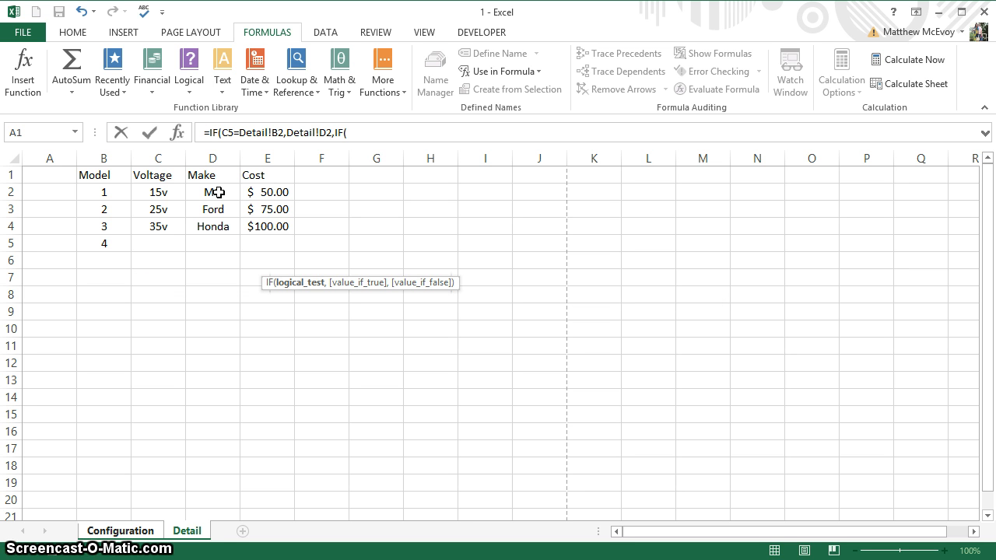
type("C%")
key("BackSpace")
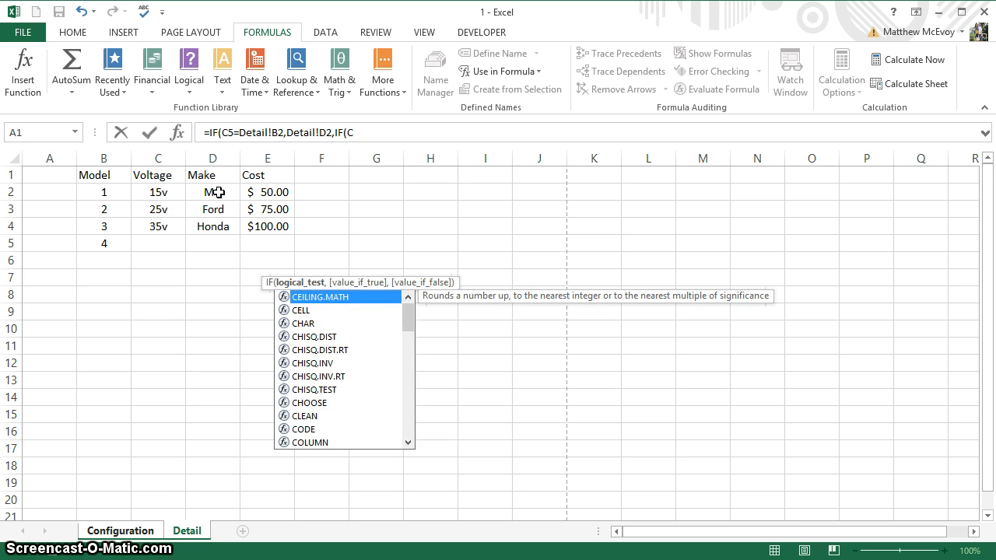
type("5=")
left_click(102, 206)
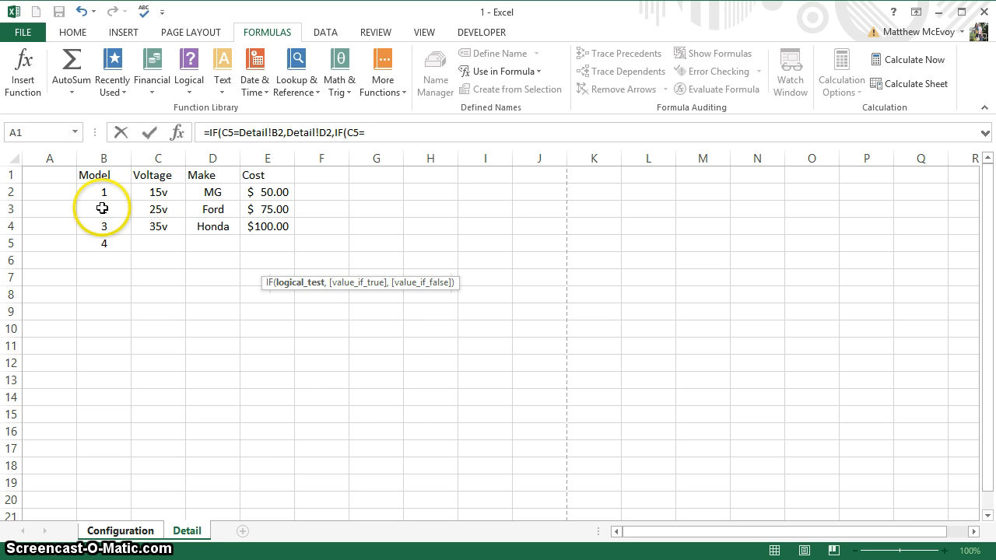
type(",")
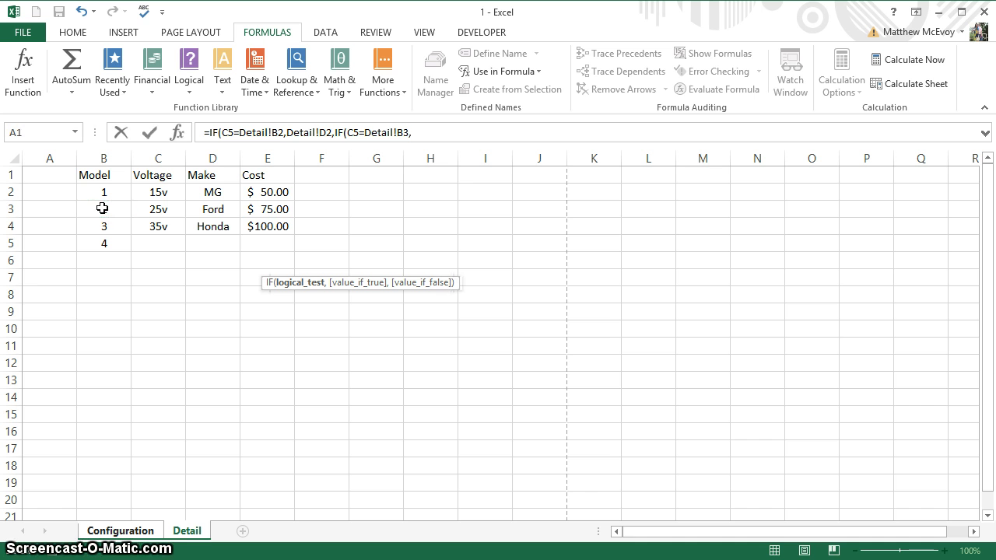
left_click(214, 211)
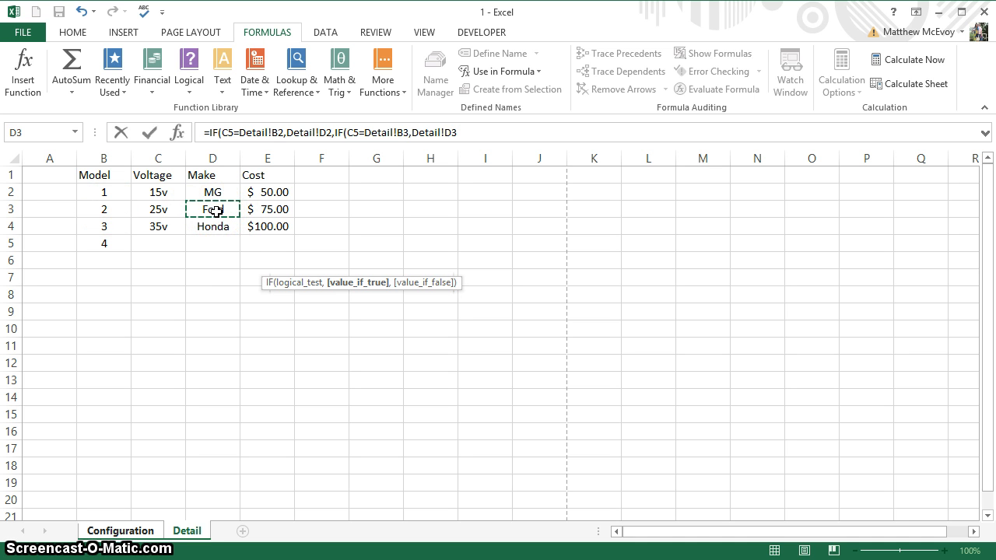
type(",")
left_click(213, 224)
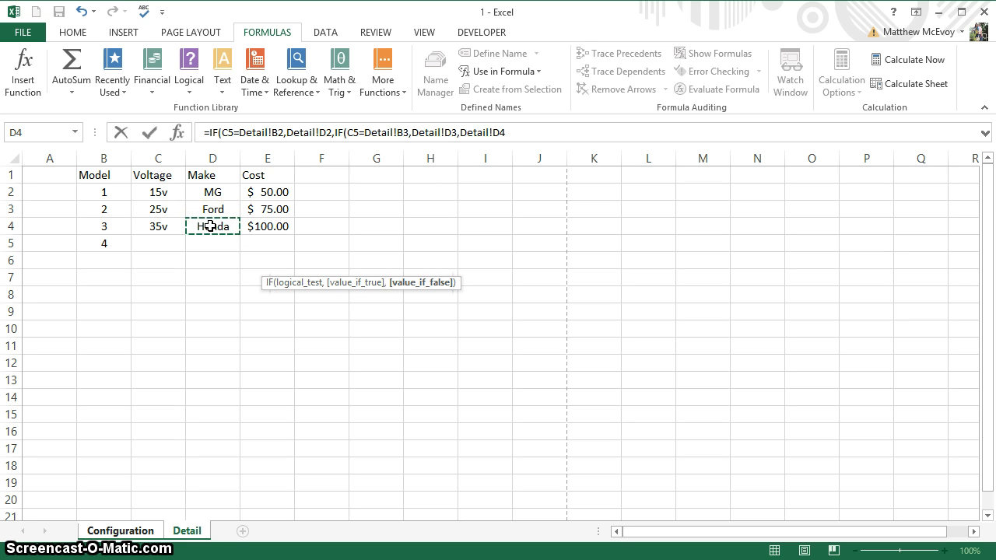
type("))")
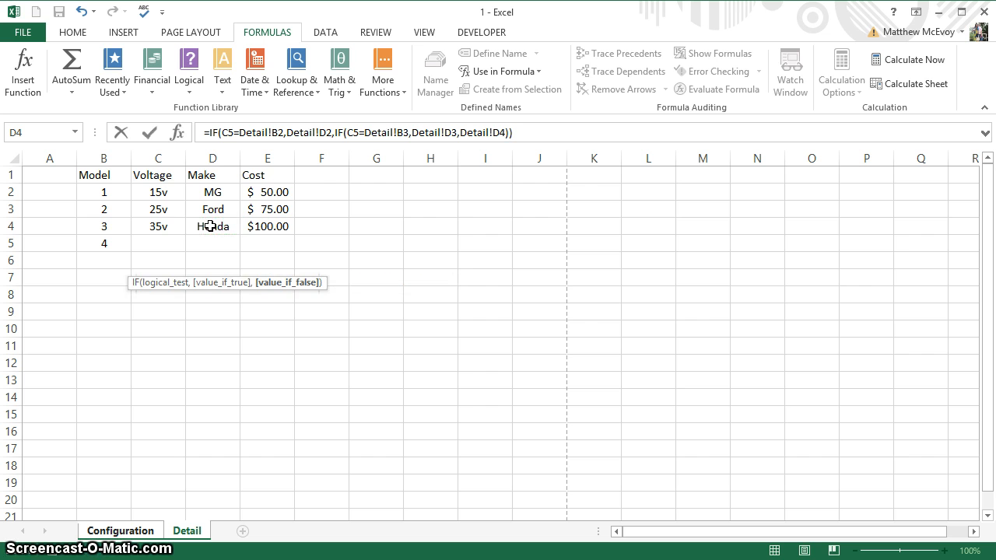
key("Return")
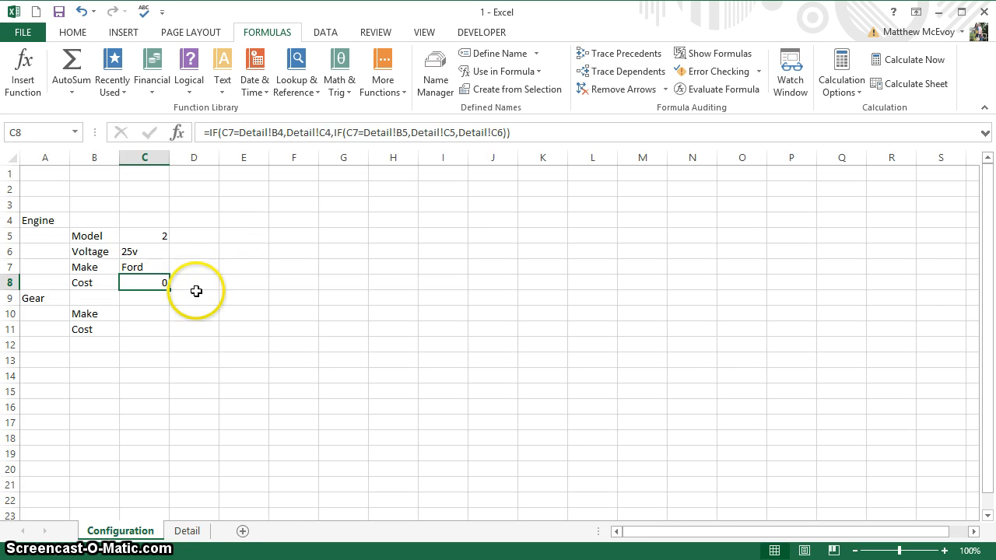
Test the nested Make formula by choosing engine models 1, 2 and 3 in turn in cell C5.
left_click(162, 240)
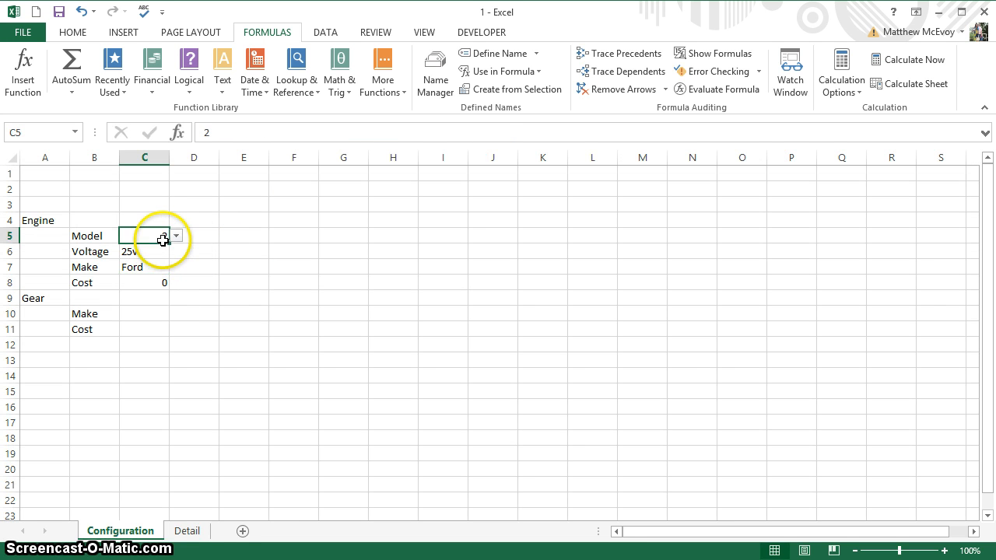
left_click(179, 239)
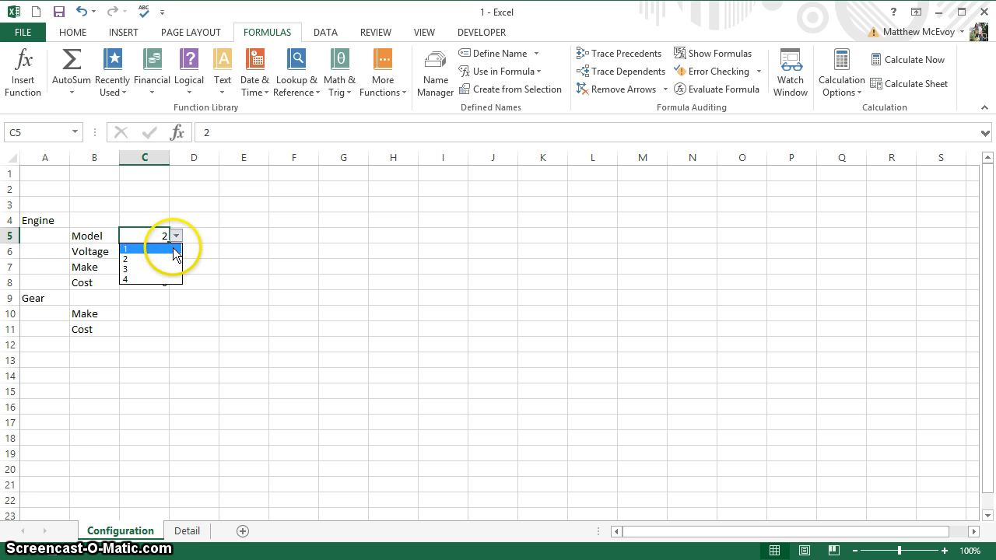
left_click(176, 249)
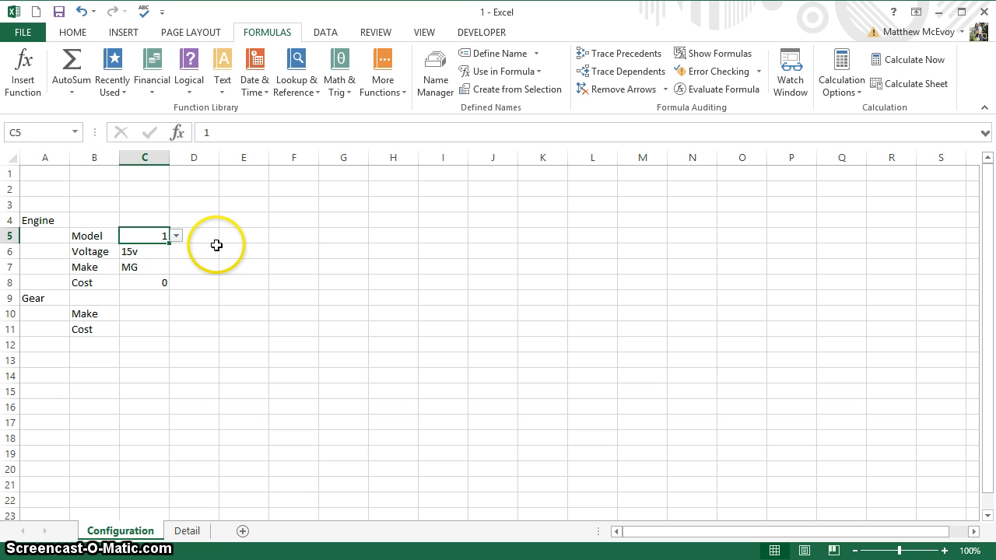
left_click(177, 237)
left_click(169, 258)
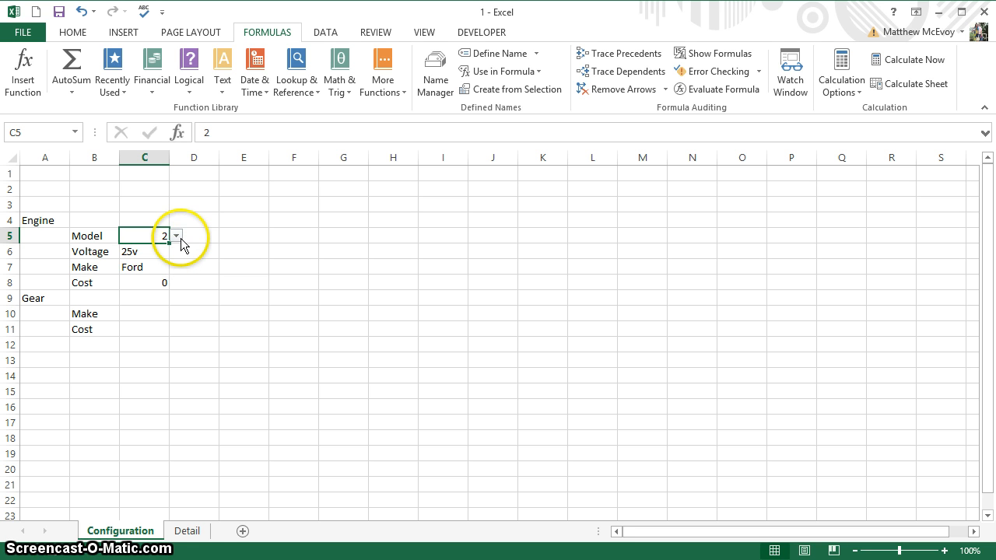
left_click(177, 236)
left_click(167, 269)
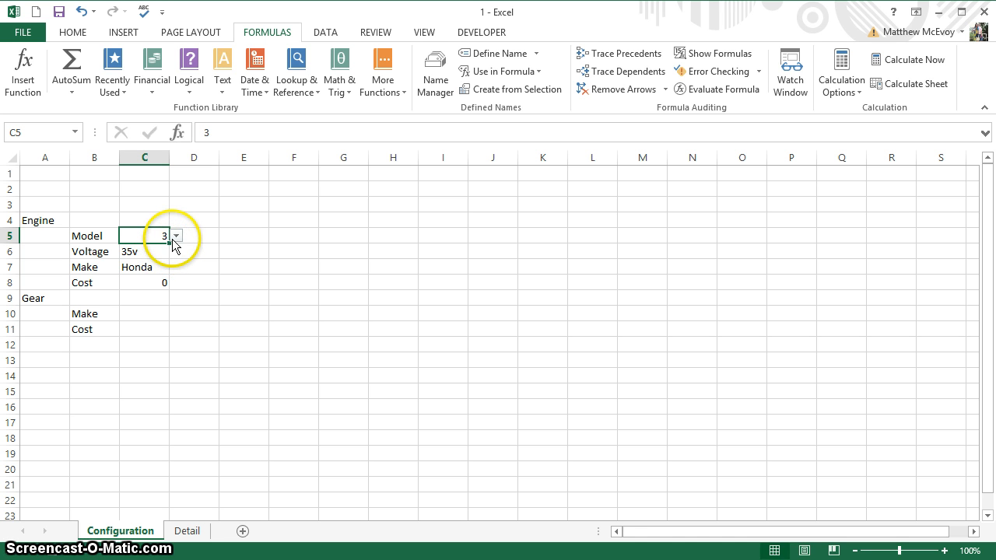
left_click(176, 237)
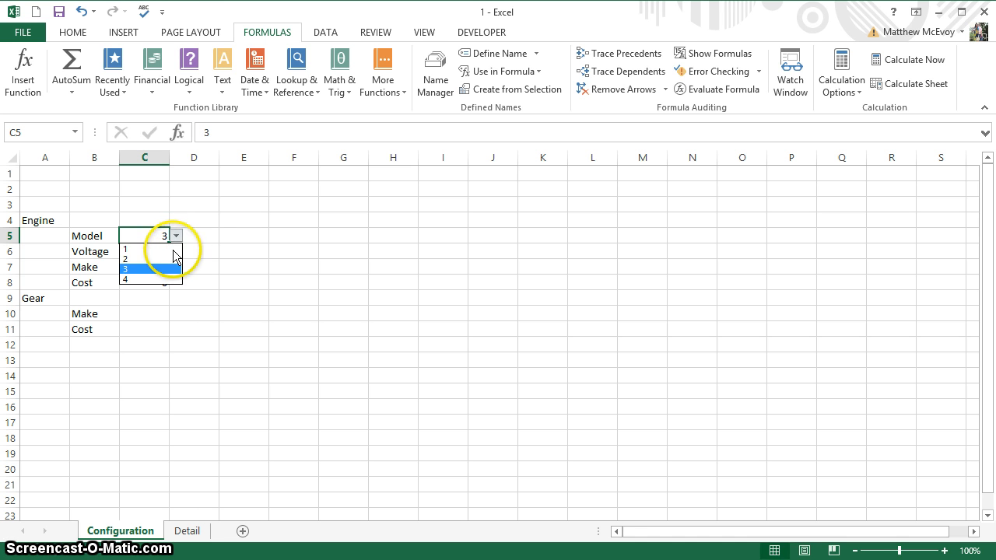
left_click(217, 265)
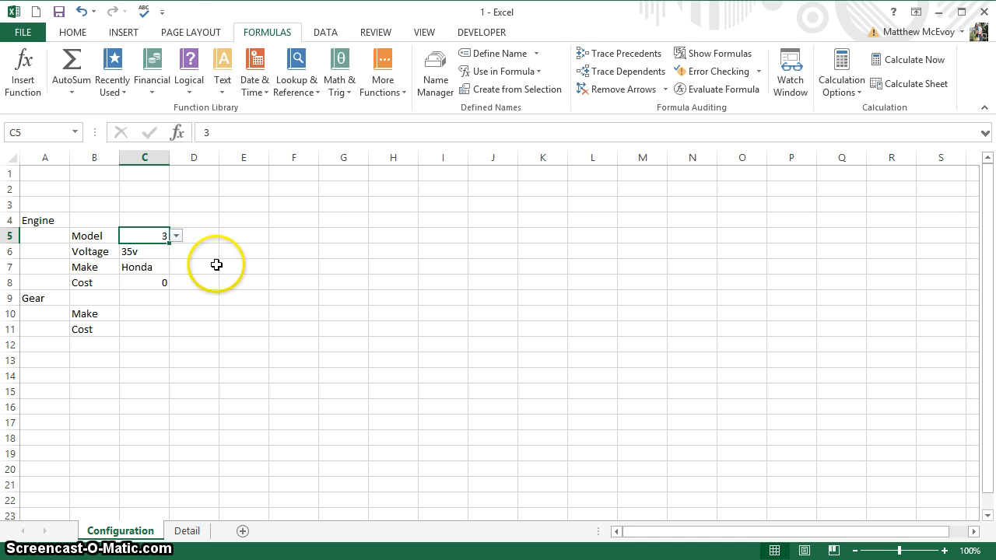
Replace the formula in Cost cell C8 with an IF that tests whether C5 equals Detail!B2 and returns Detail!E2 if true.
left_click(138, 278)
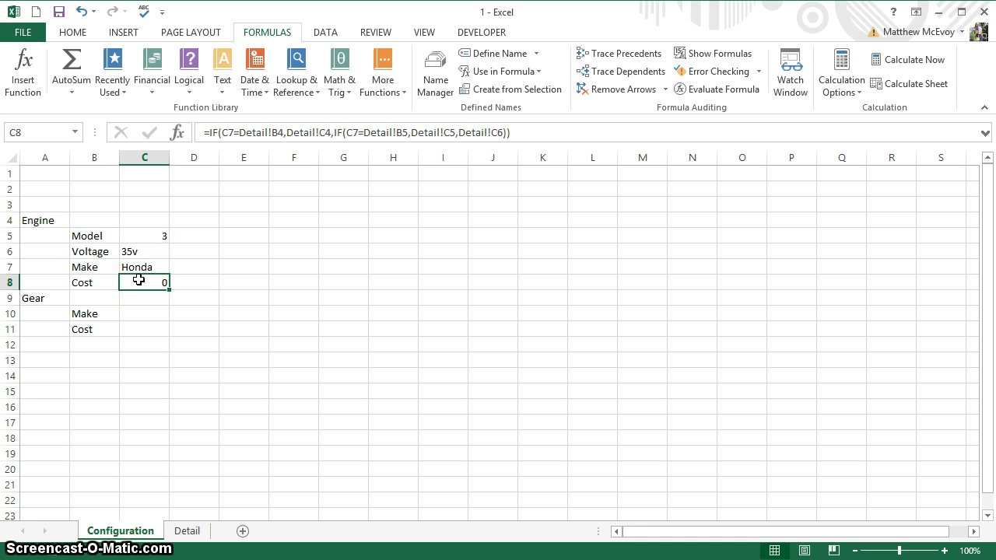
type("=i")
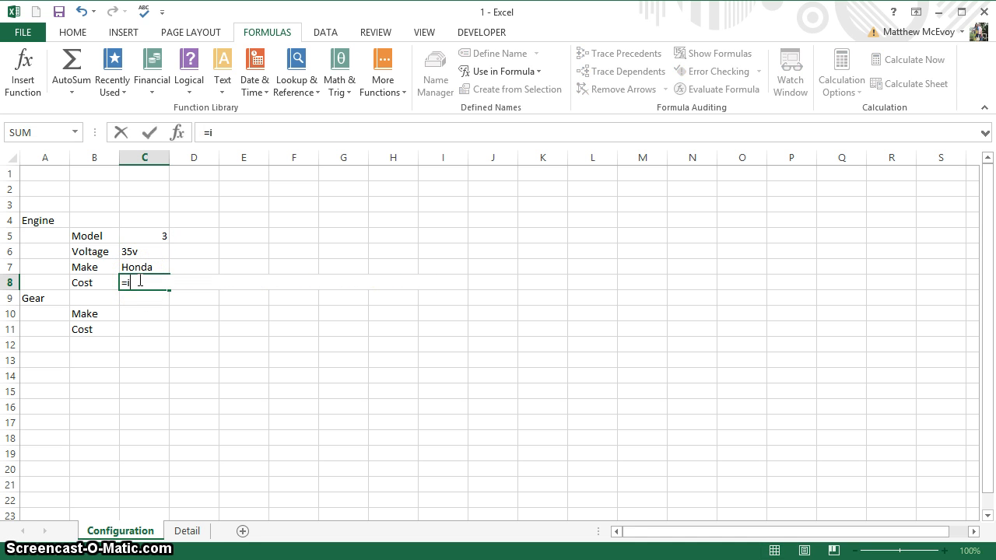
type("f")
key("Tab")
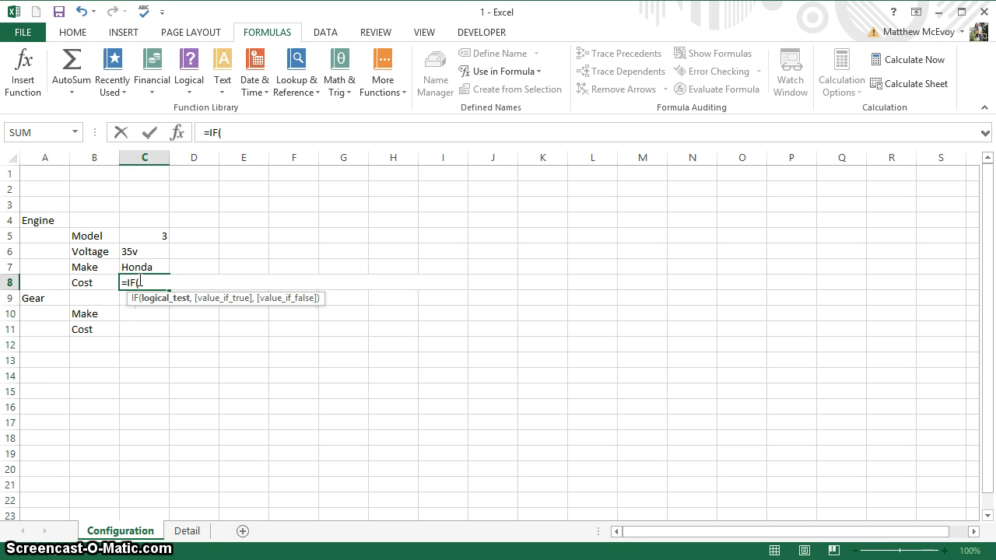
left_click(128, 233)
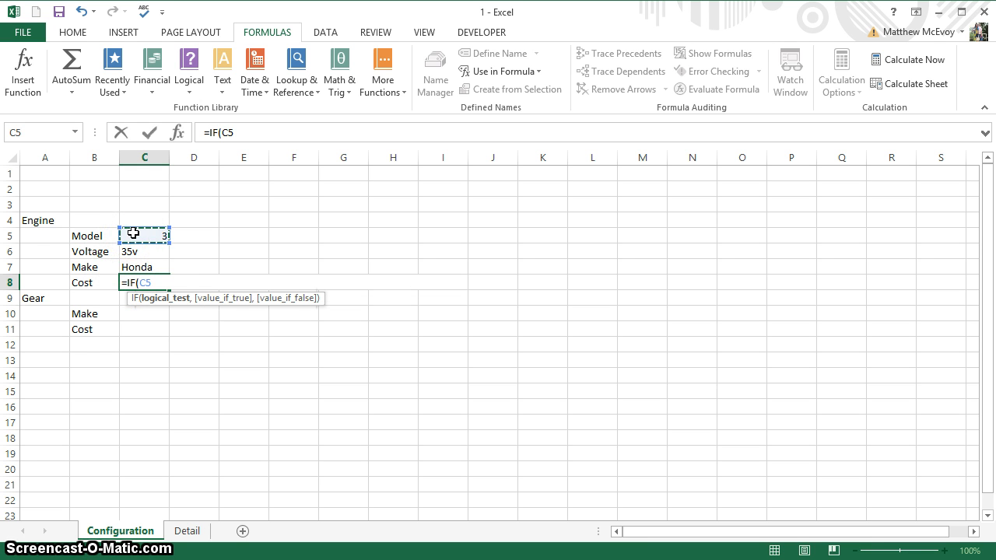
type("=")
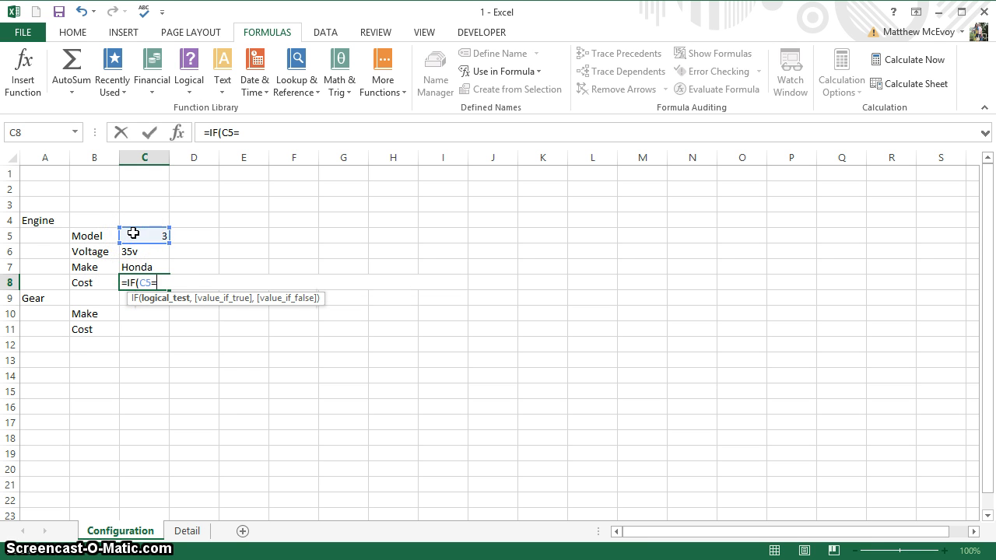
left_click(186, 530)
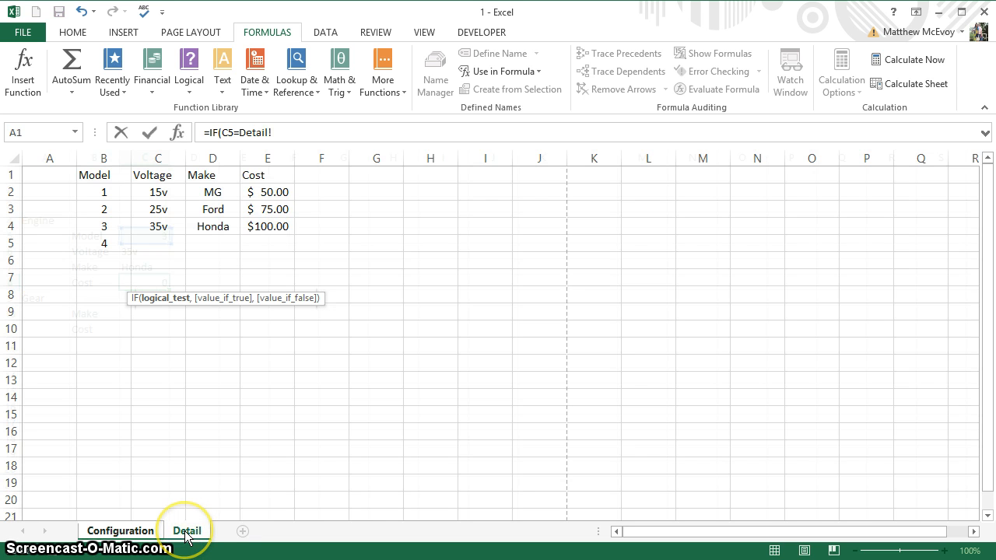
left_click(100, 194)
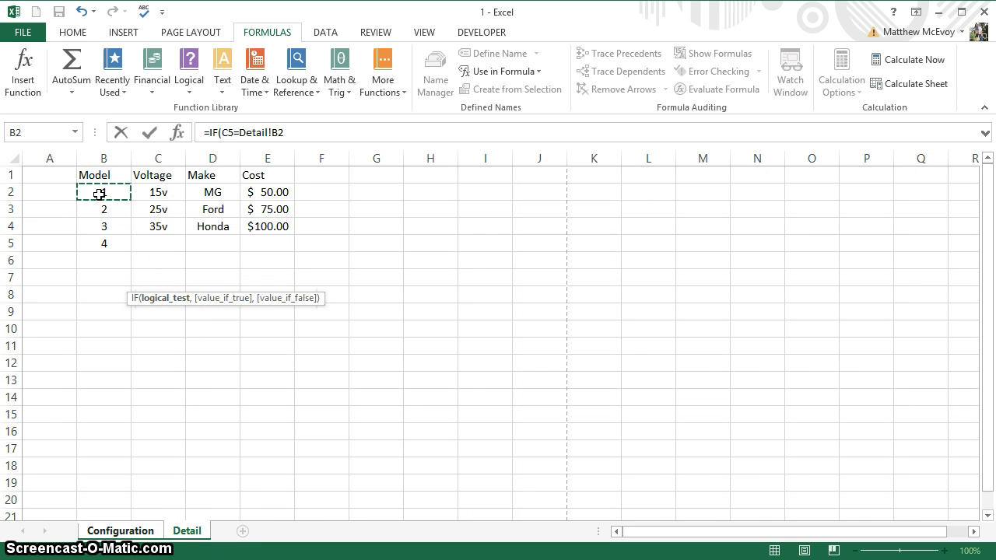
type(",")
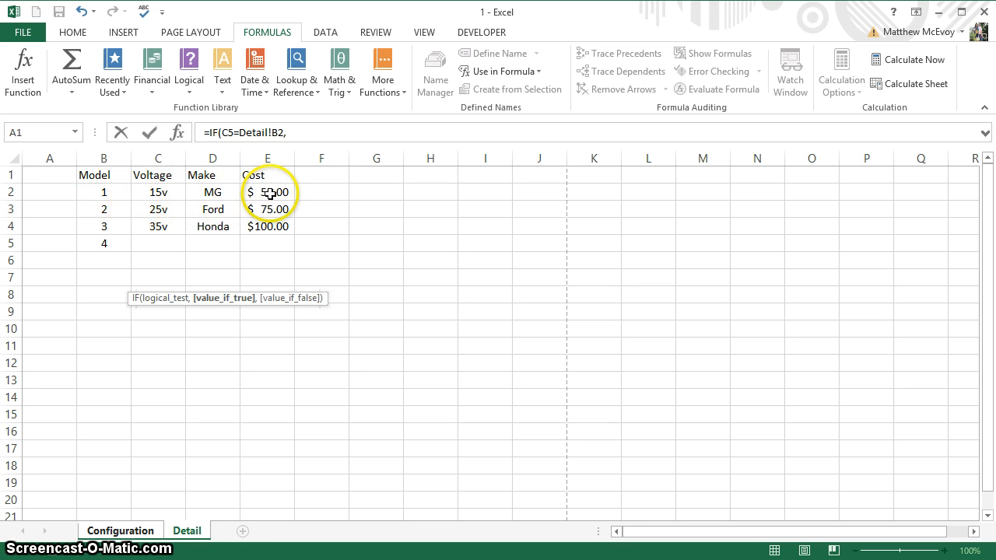
left_click(269, 194)
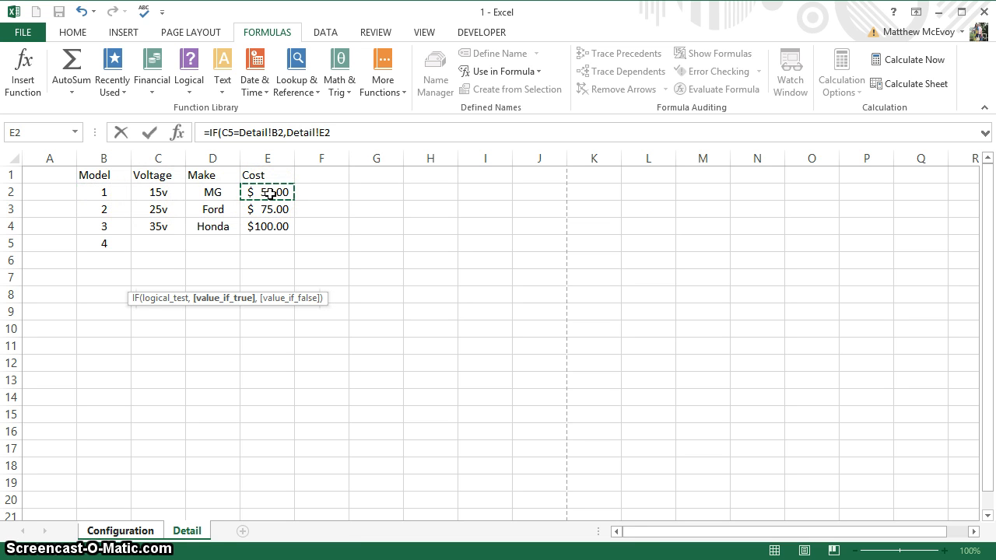
type(",")
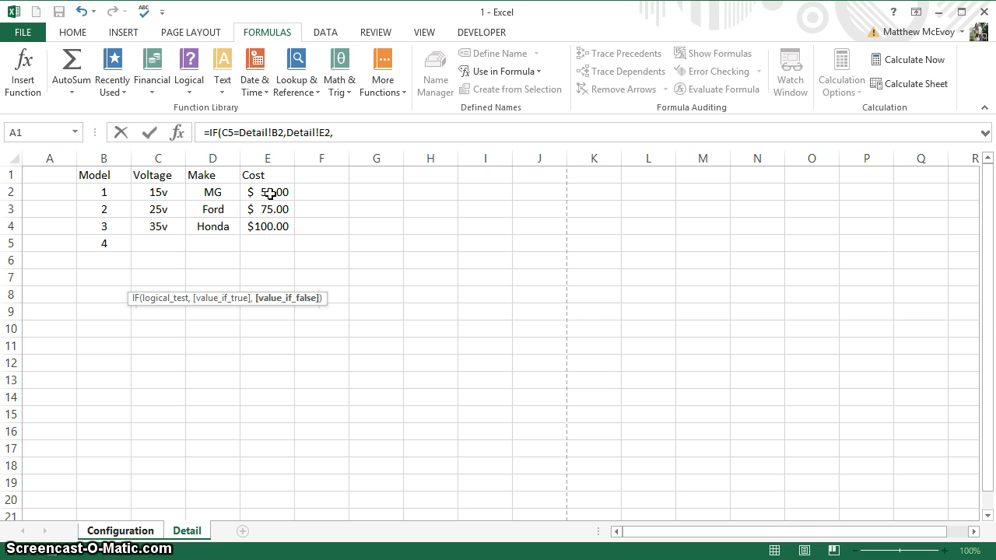
Complete the Cost formula in C8 with a nested IF that returns Detail!E3 when C5 equals Detail!B3 and Detail!E4 otherwise.
type("IF(")
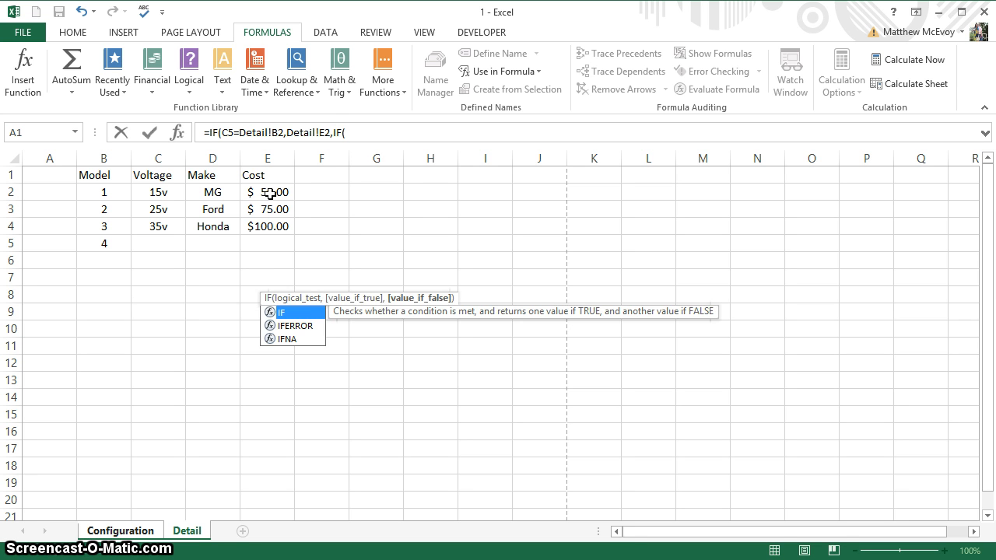
type("C")
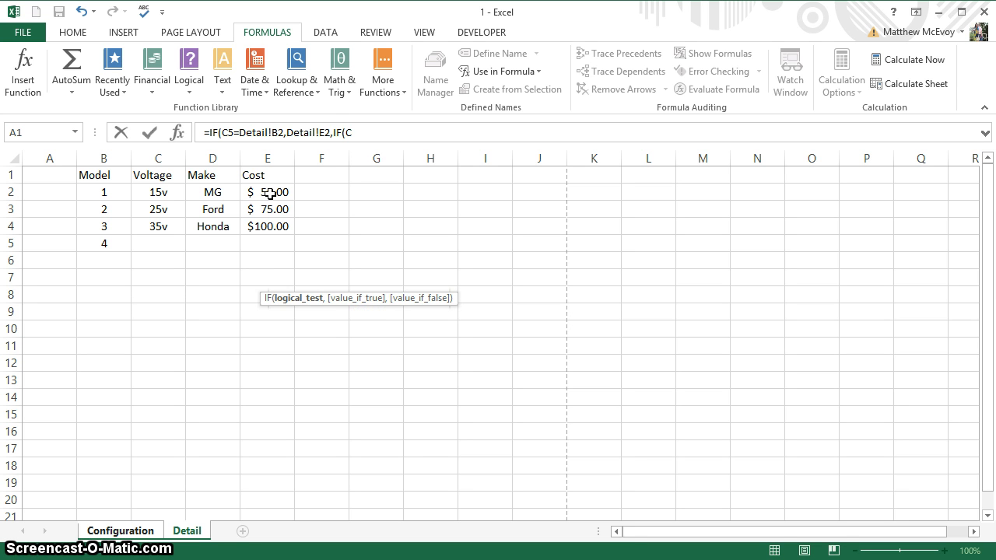
type("5=")
left_click(104, 207)
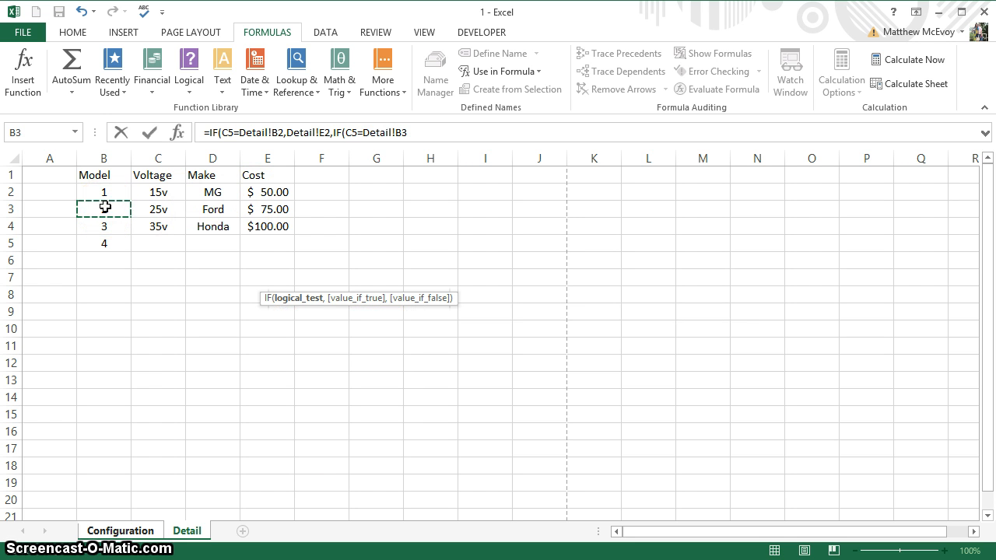
type(",")
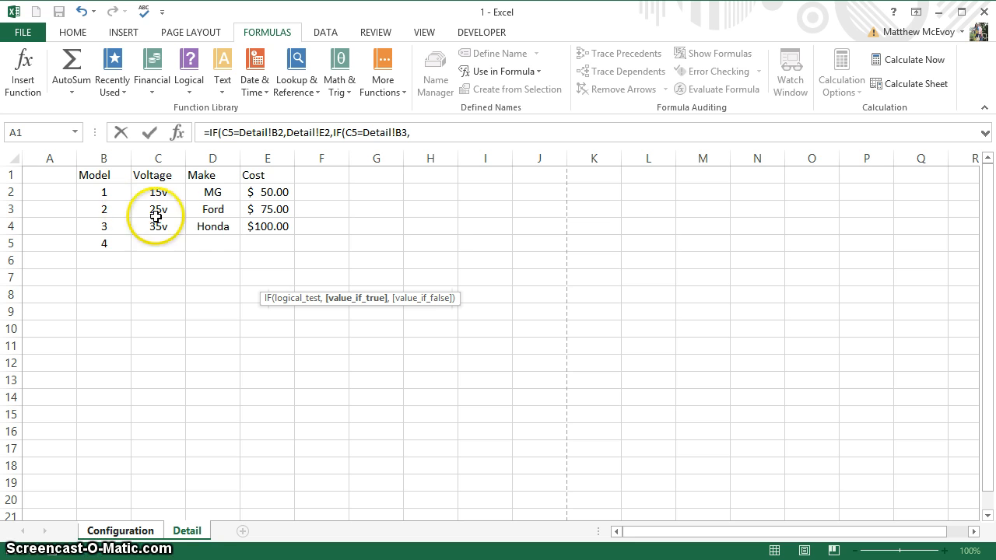
left_click(266, 211)
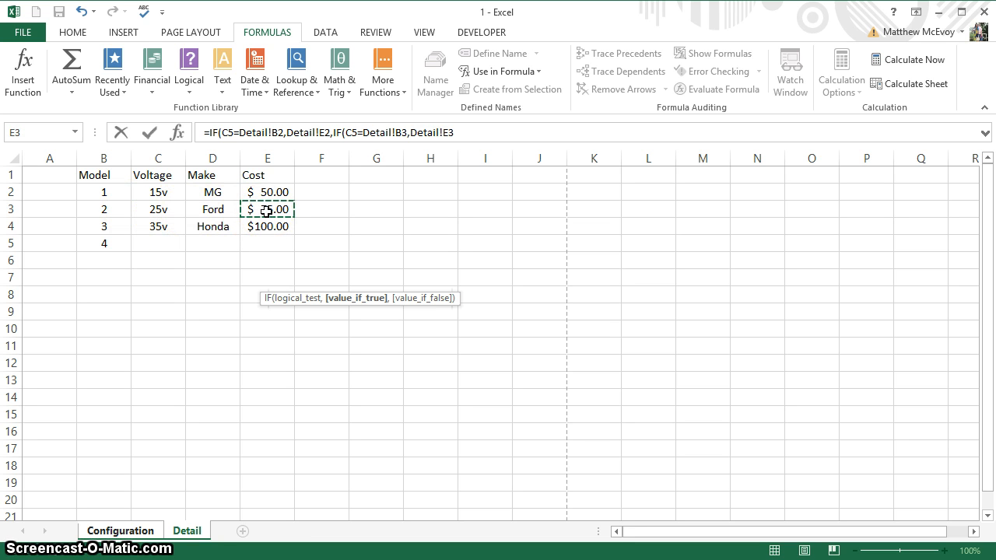
type(",")
left_click(266, 228)
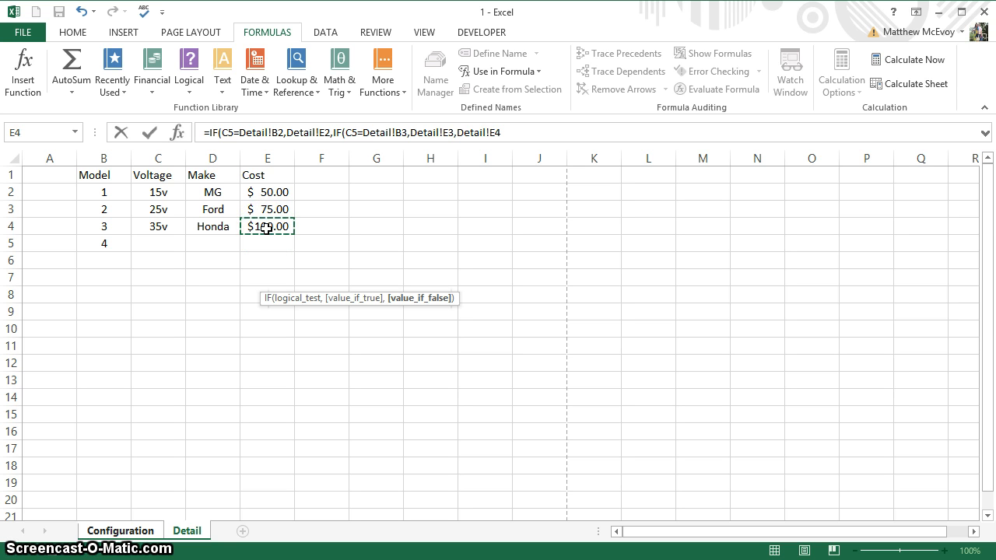
type(")")
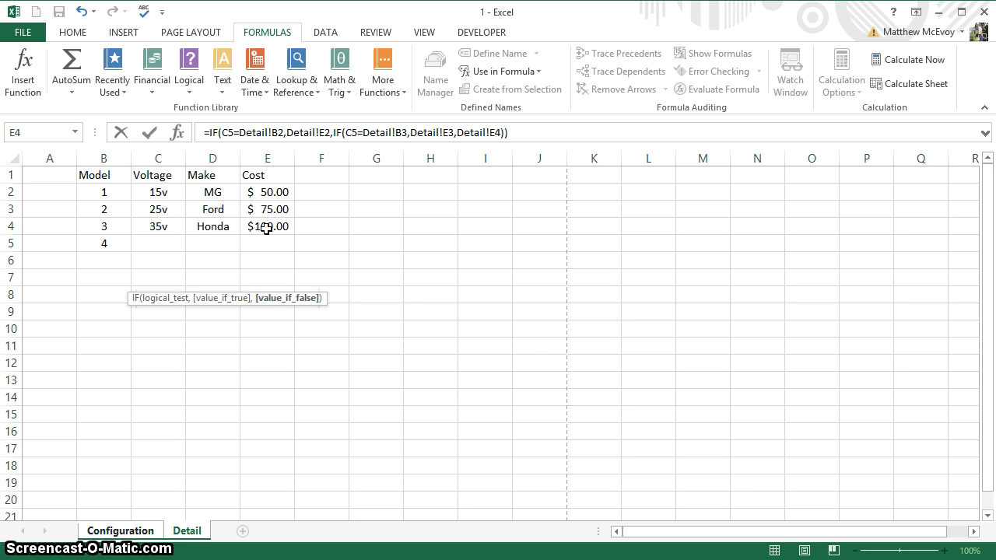
key("Return")
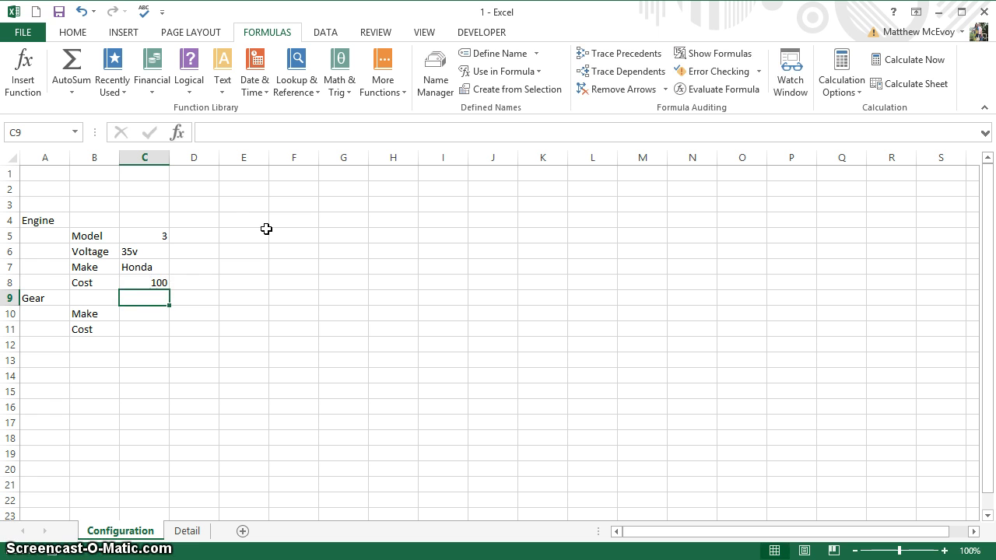
Format the engine Cost cell C8 with the Accounting number format in dollars.
left_click(148, 281)
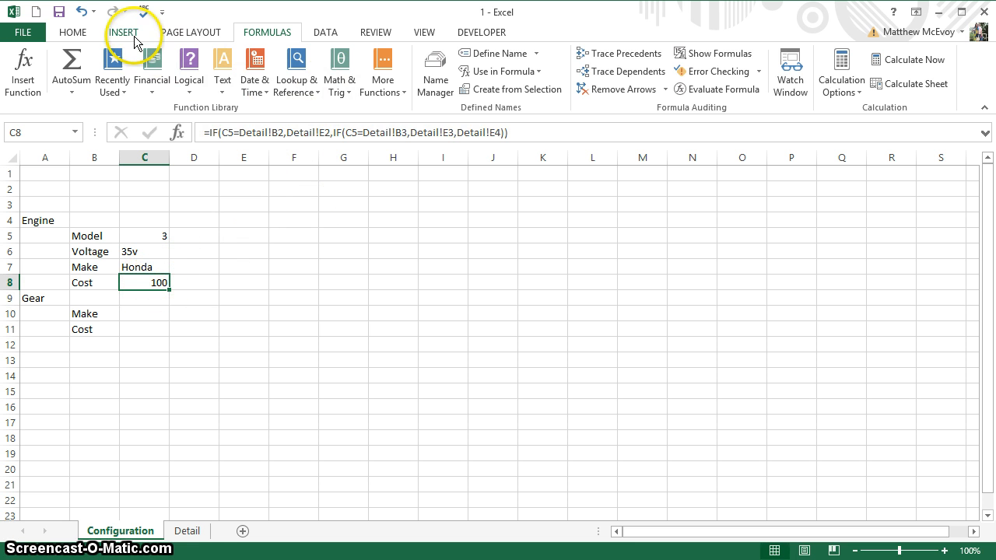
left_click(80, 41)
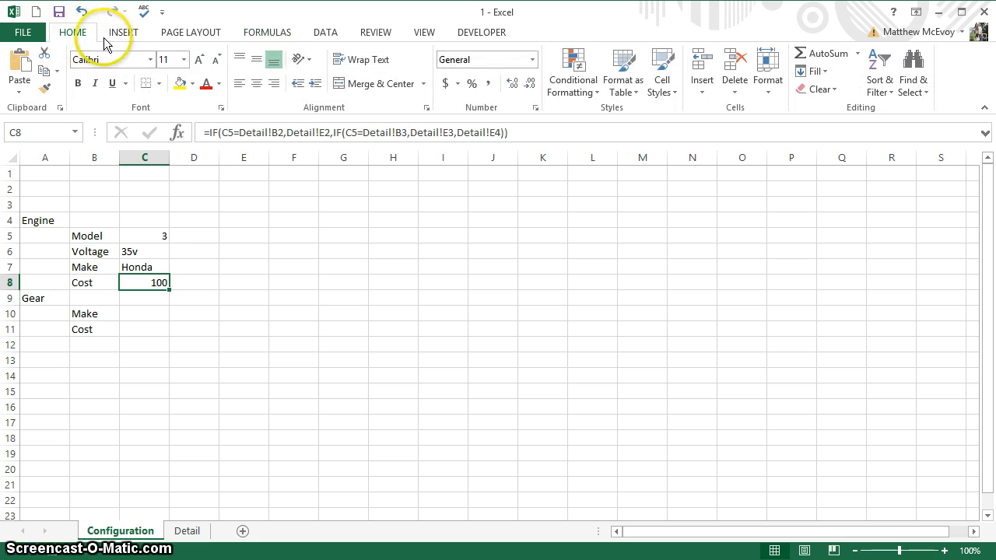
left_click(444, 83)
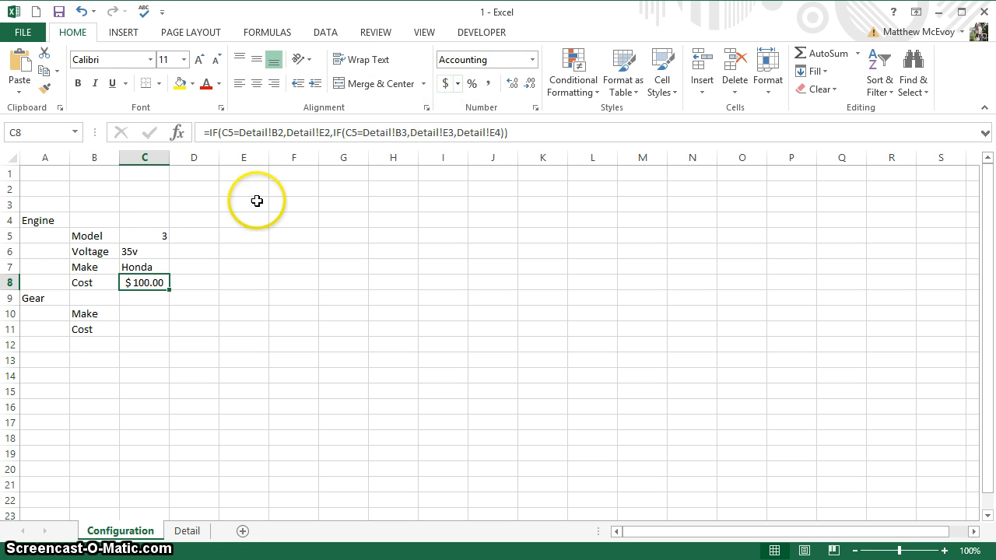
Test the voltage, make and cost formulas by choosing engine models 1, 2 and 3 in turn in cell C5.
left_click(158, 234)
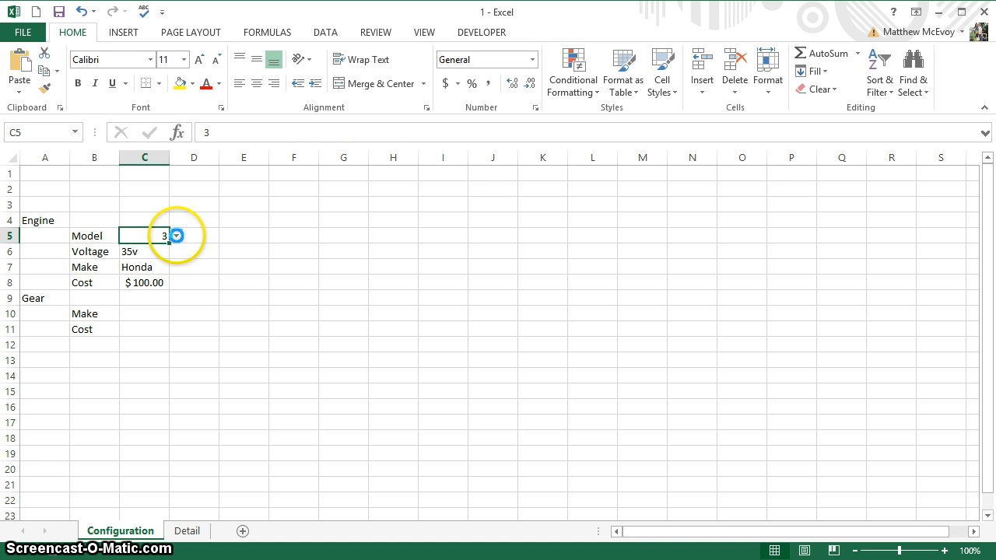
left_click(177, 237)
left_click(169, 250)
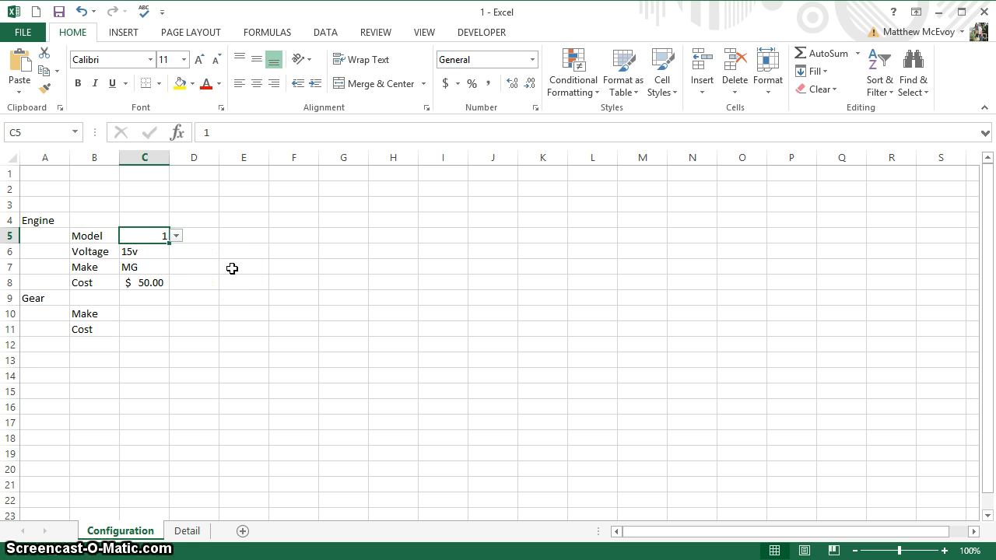
left_click(178, 237)
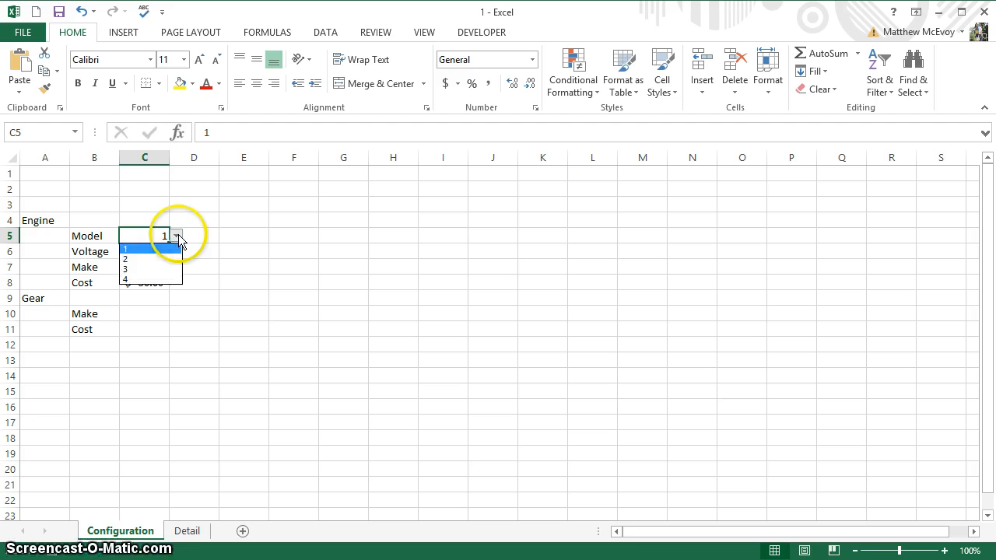
left_click(173, 259)
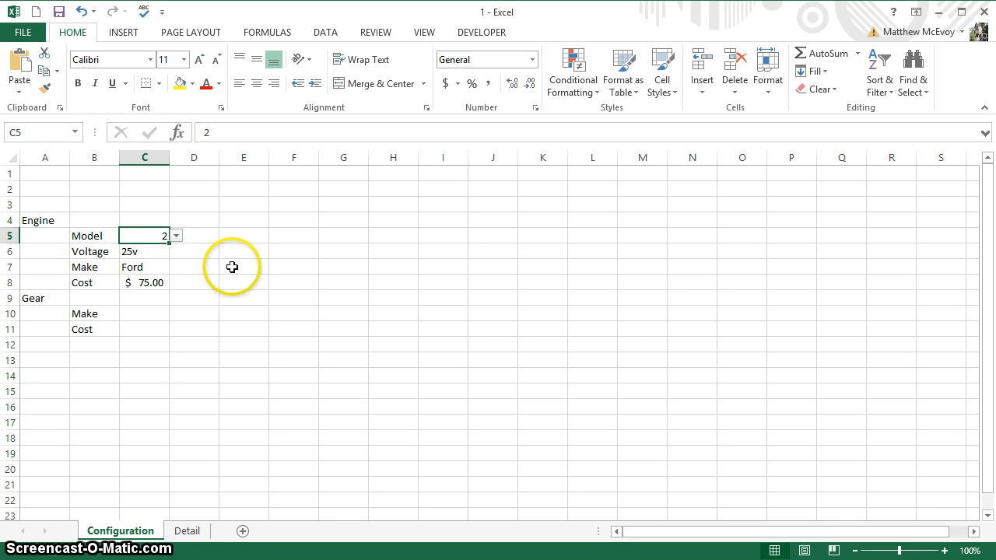
left_click(181, 239)
left_click(169, 269)
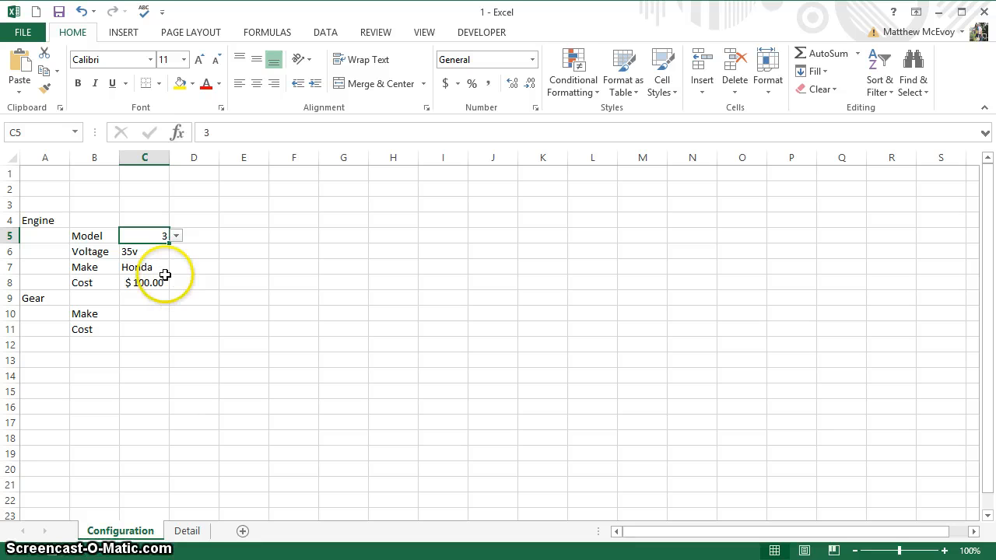
Define the workbook-scope name Volt for the voltage cells C2:C4 on the Detail sheet.
left_click(148, 252)
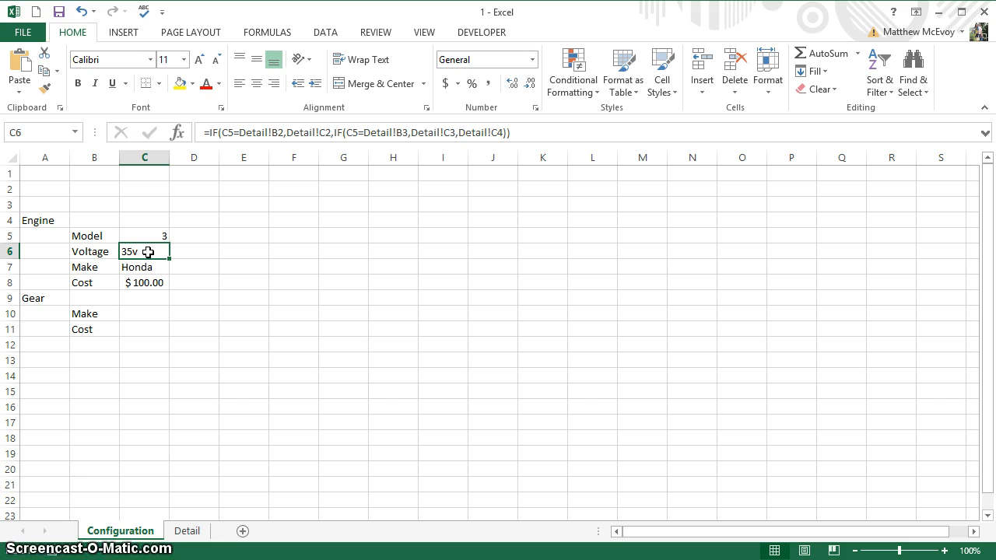
left_click(191, 533)
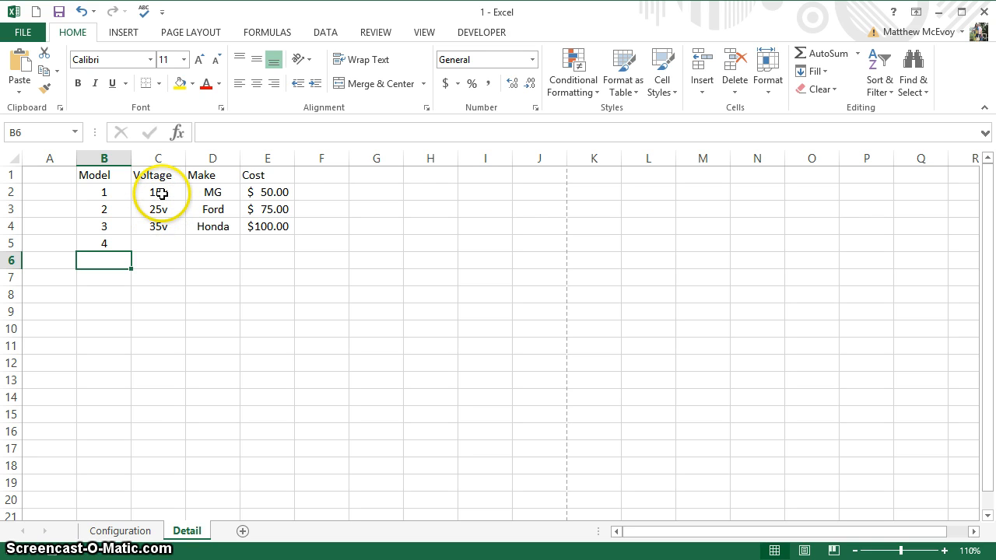
left_click_drag(161, 194, 159, 226)
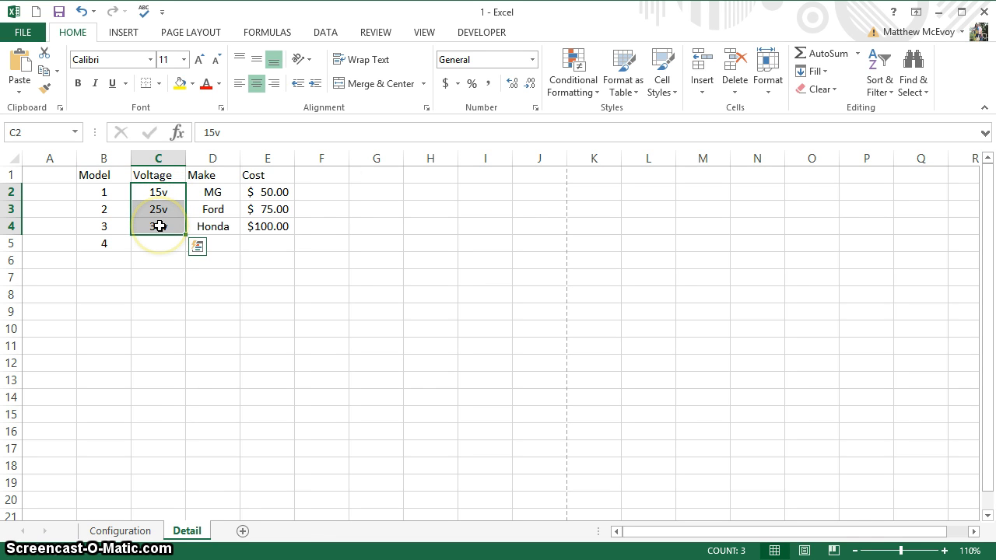
right_click(160, 226)
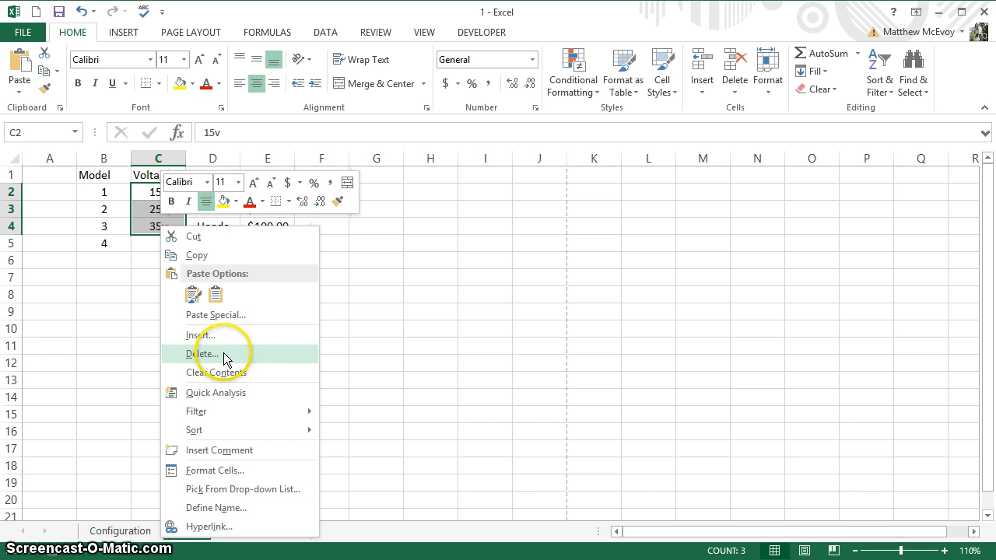
left_click(231, 506)
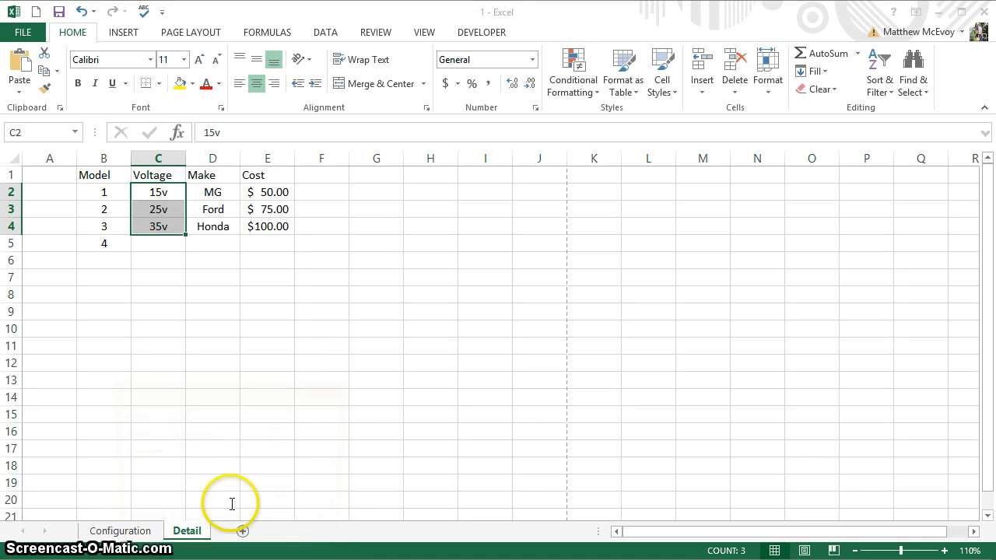
key("Delete")
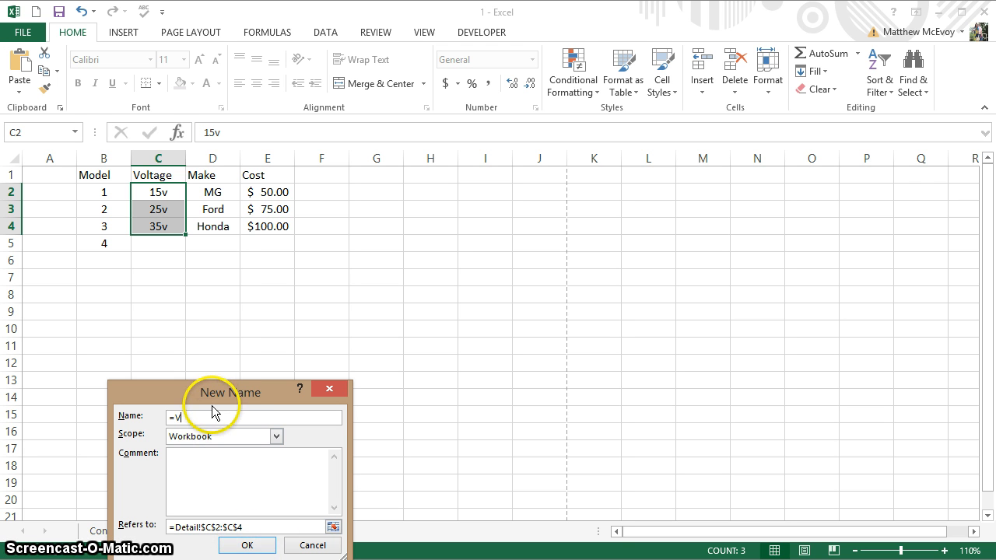
key("BackSpace")
key("BackSpace")
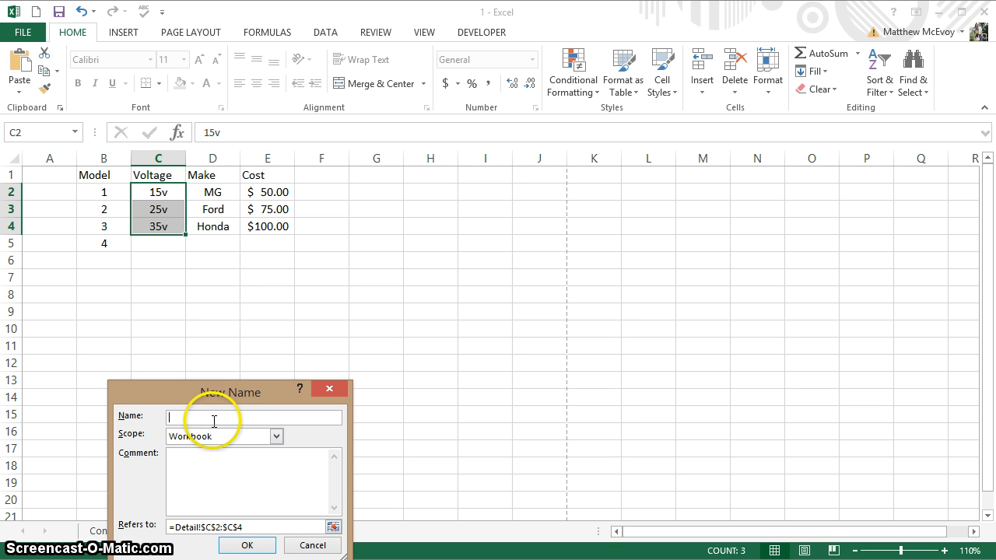
type("V")
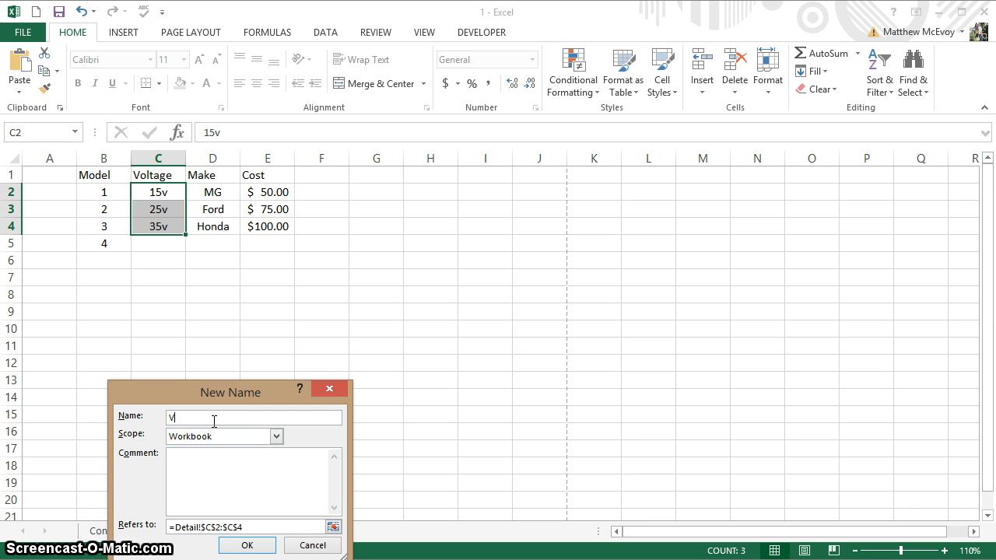
type("olt")
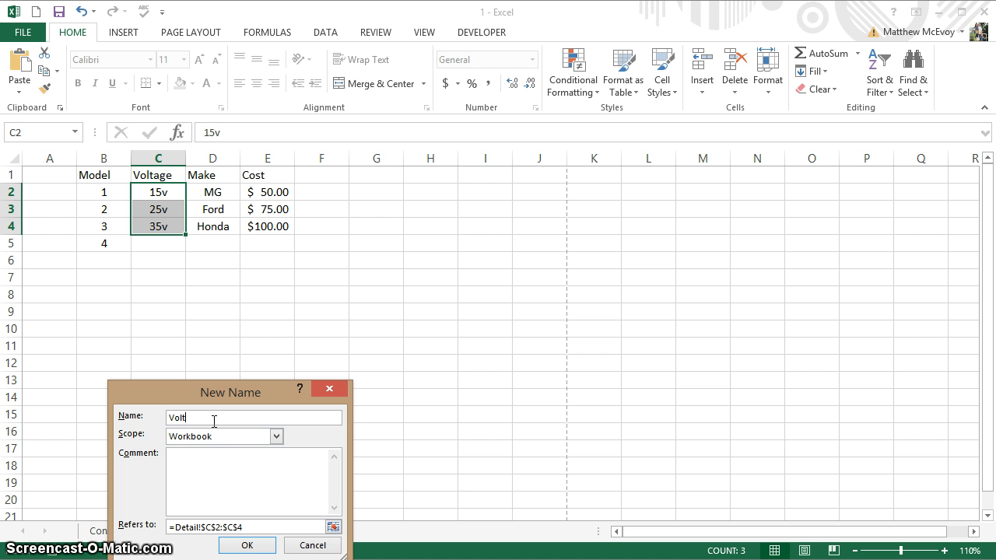
left_click(250, 548)
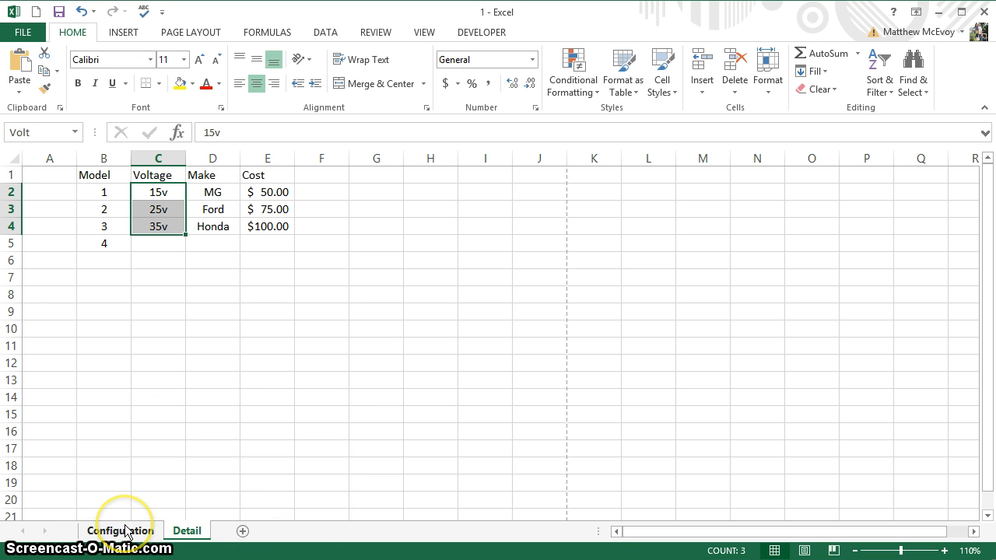
Add list data validation with the source =Volt to Voltage cell C6 on the Configuration sheet.
left_click(125, 530)
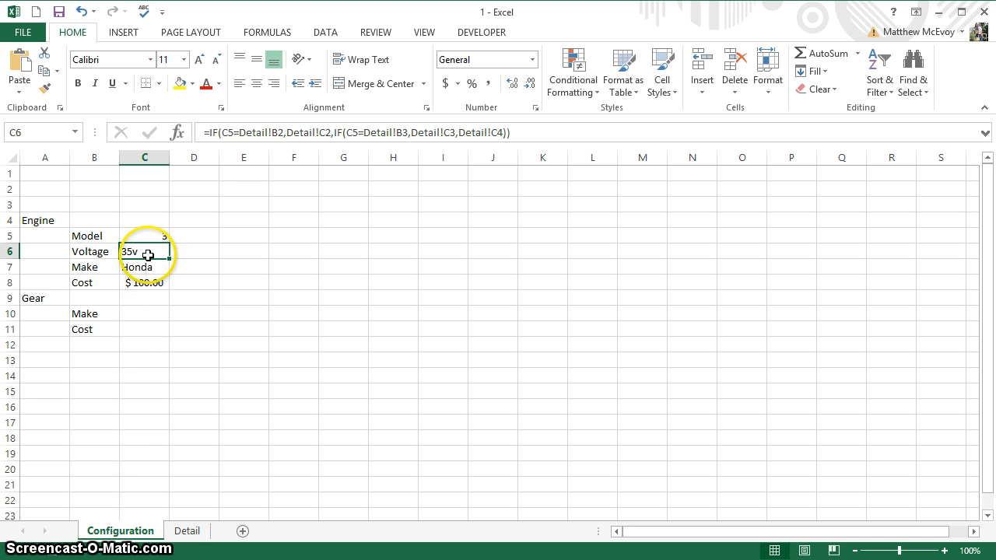
left_click(329, 36)
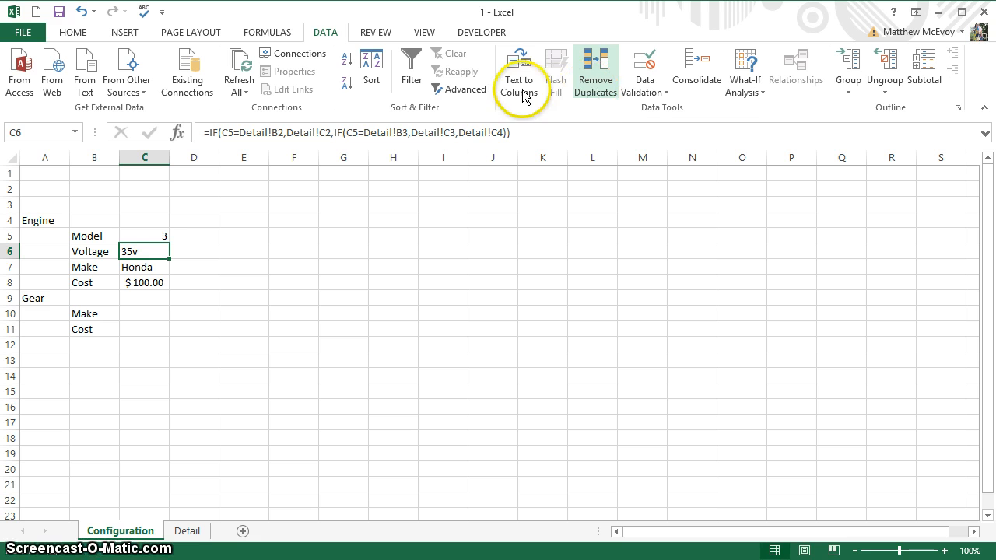
left_click(638, 97)
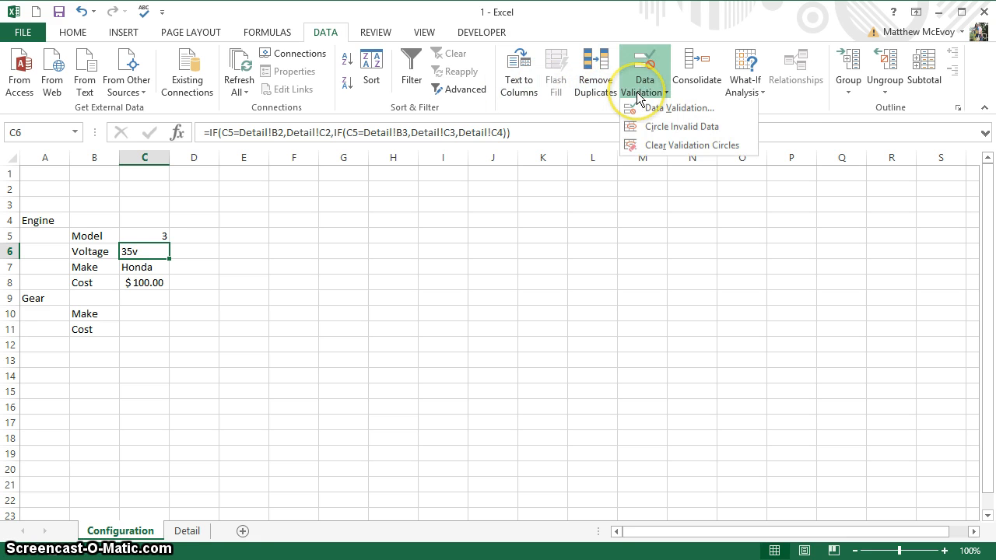
left_click(656, 107)
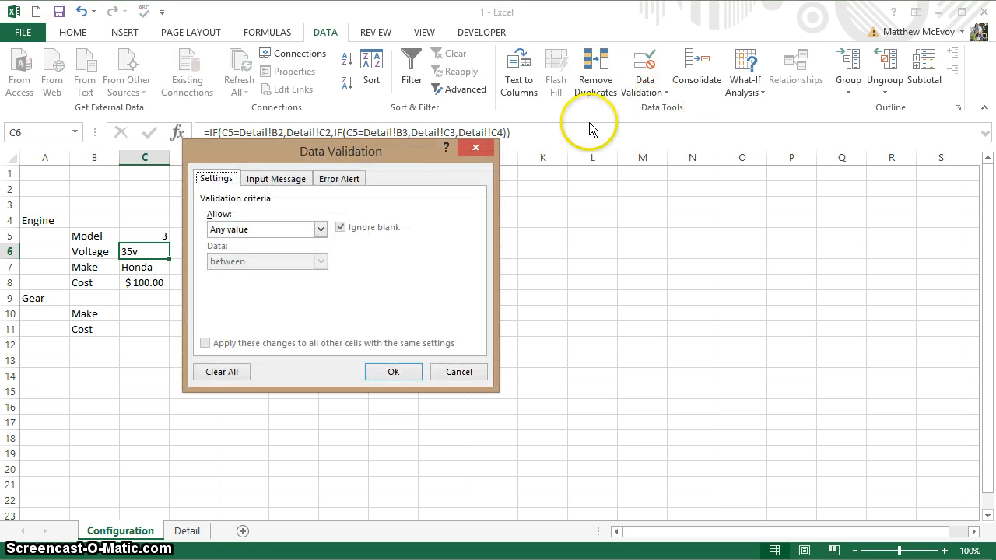
left_click(320, 228)
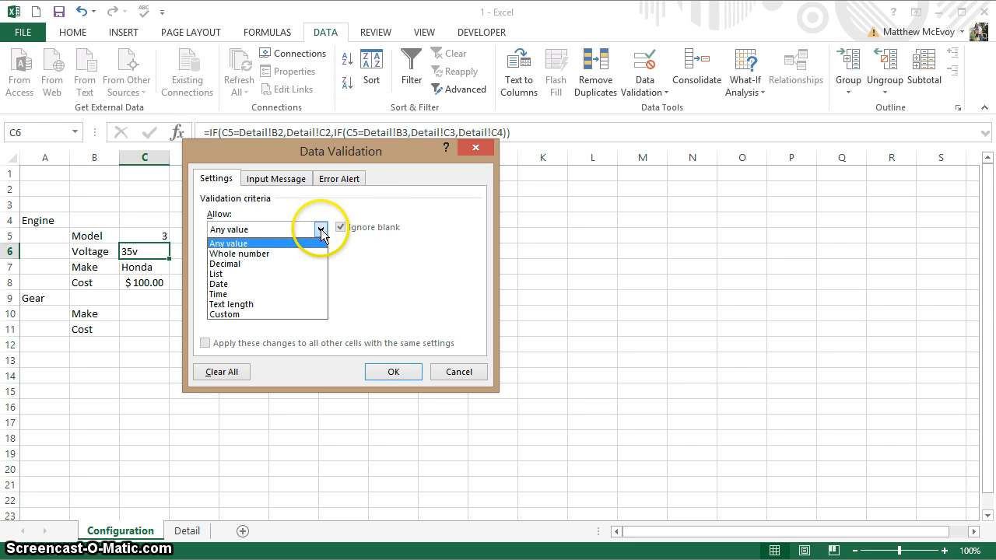
left_click(293, 274)
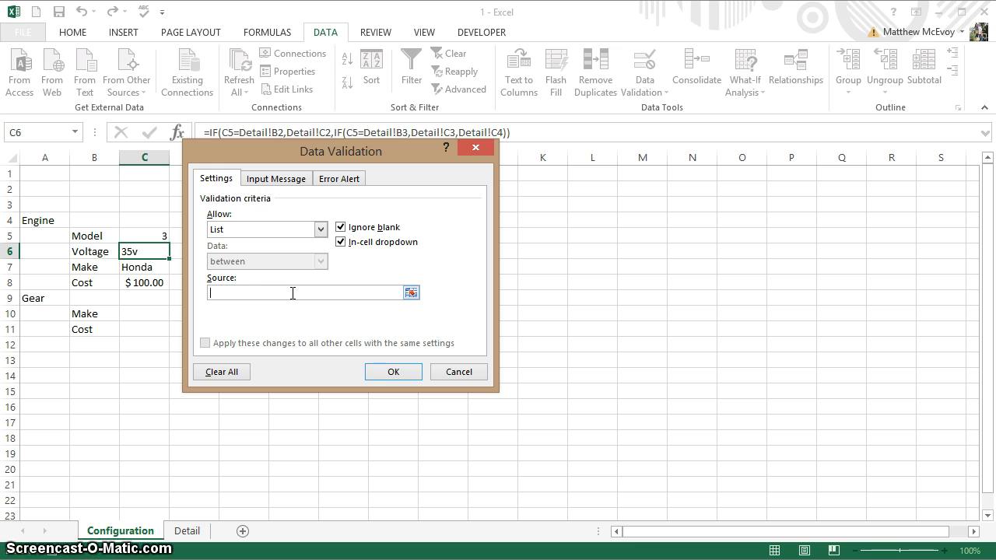
type("=Volt")
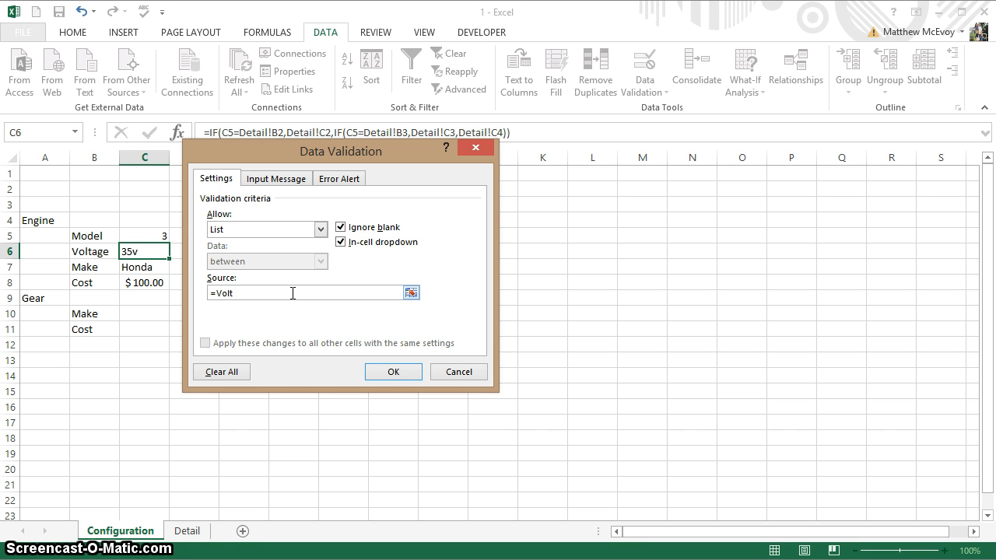
key("Return")
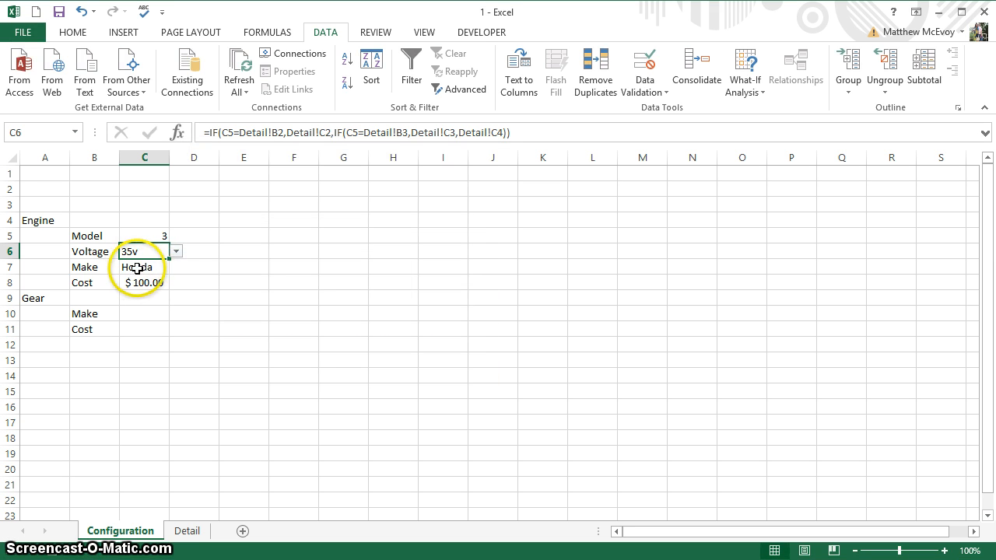
Try the voltage drop-down in C6 by choosing 25v and then 15v, overwriting the cell's formula.
left_click(176, 252)
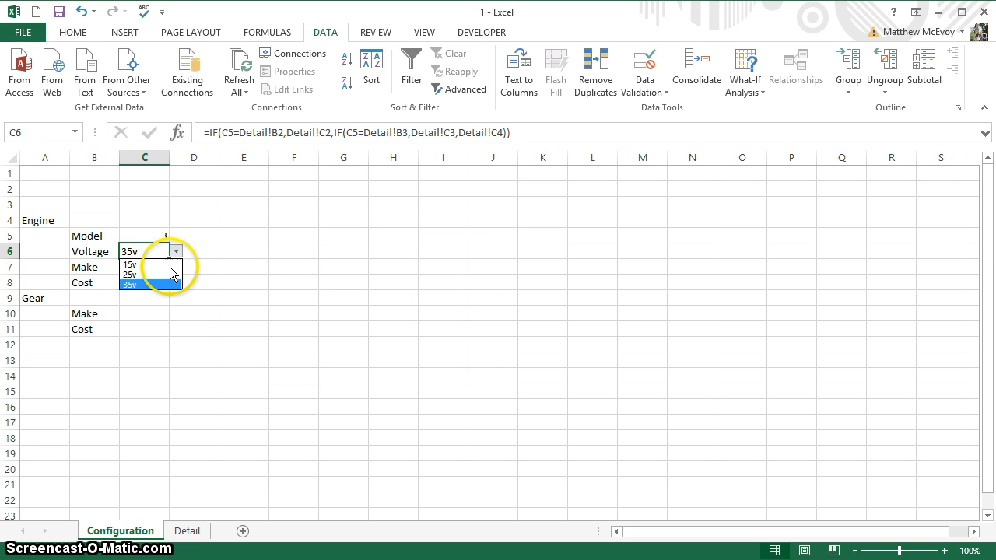
left_click(166, 275)
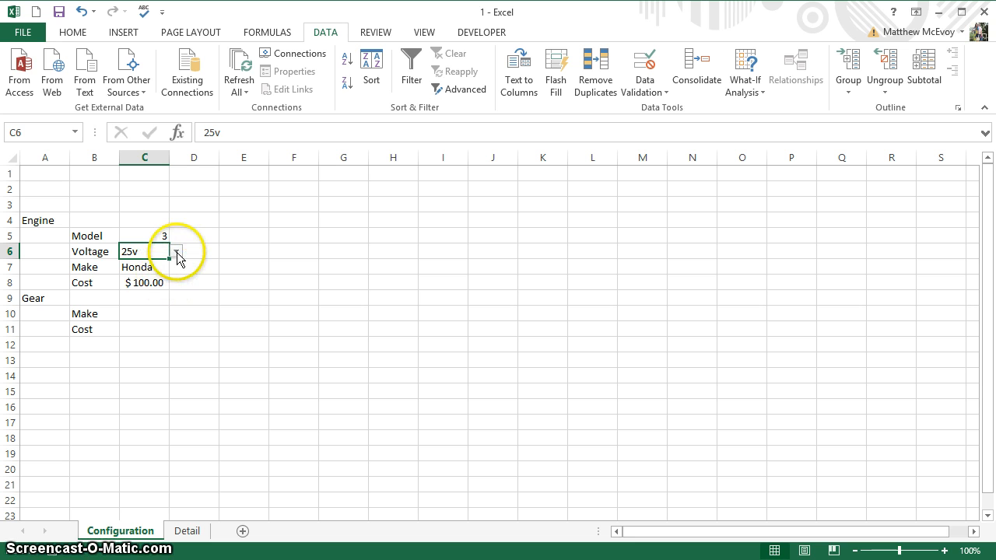
left_click(176, 252)
left_click(176, 265)
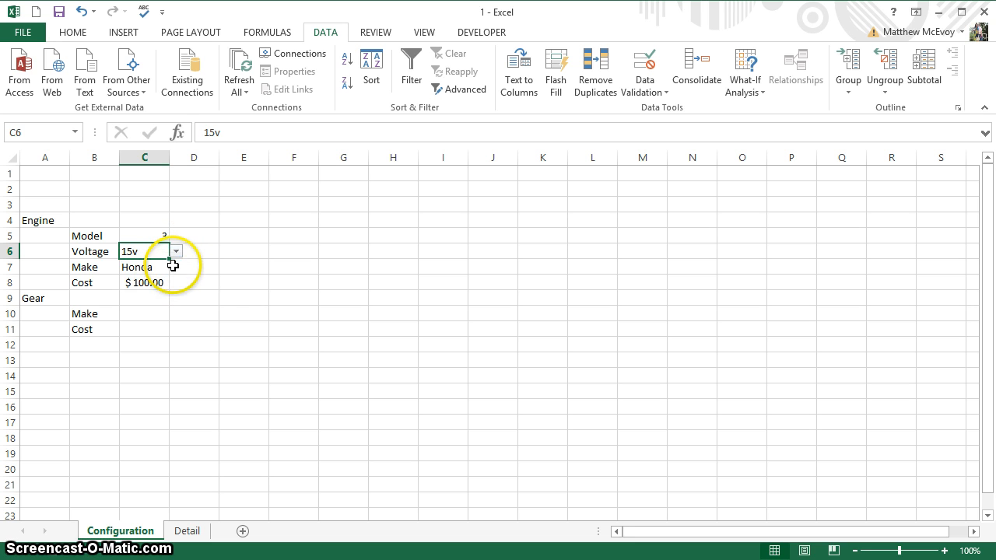